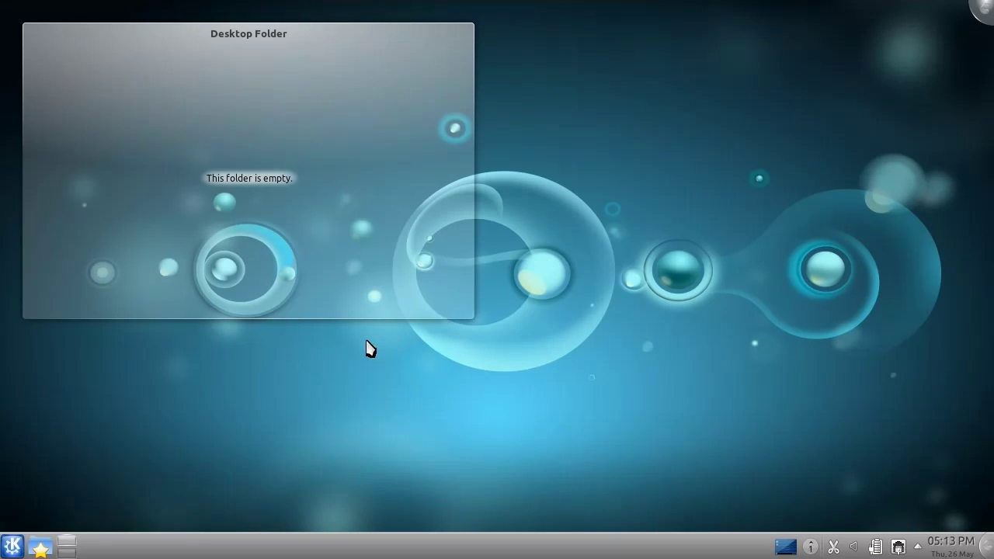
# Browse the K menu's Applications > System list down to Software Management.
pyautogui.click(9, 538)
pyautogui.click(163, 522)
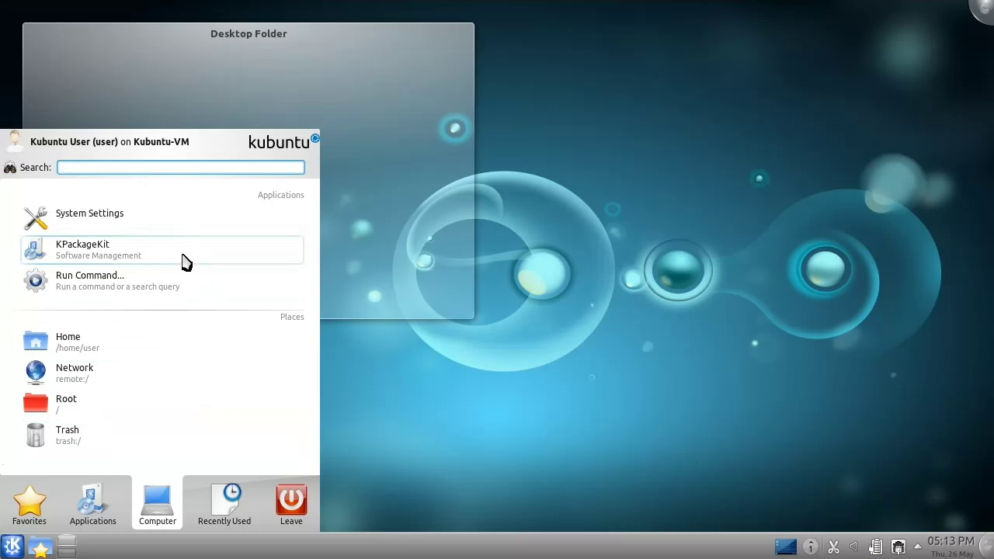
pyautogui.click(109, 506)
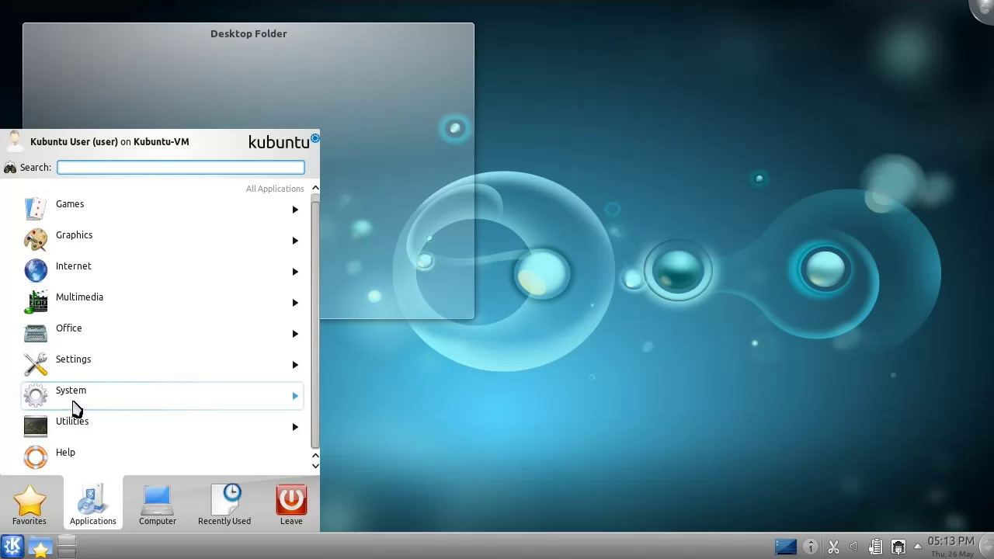
pyautogui.click(76, 406)
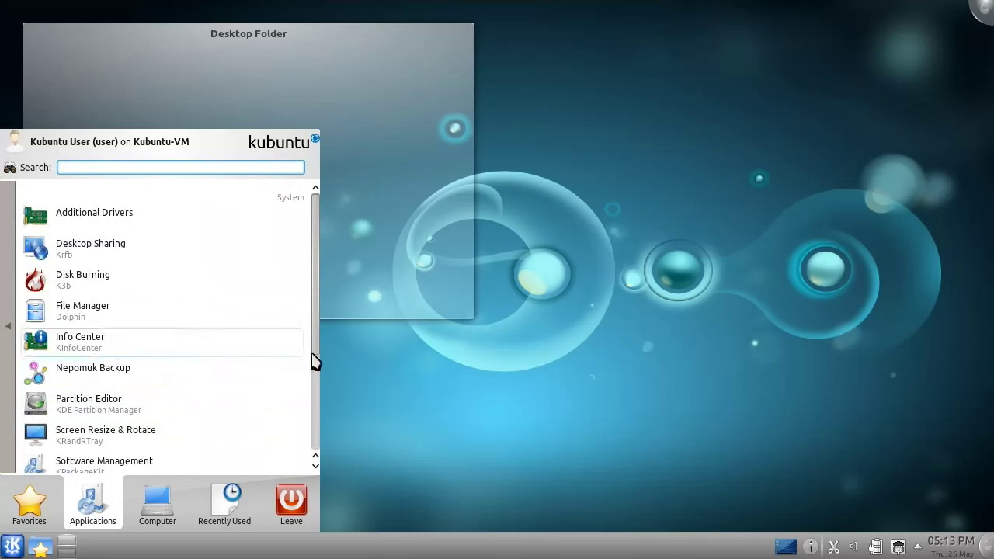
pyautogui.scroll(-3, 318, 357)
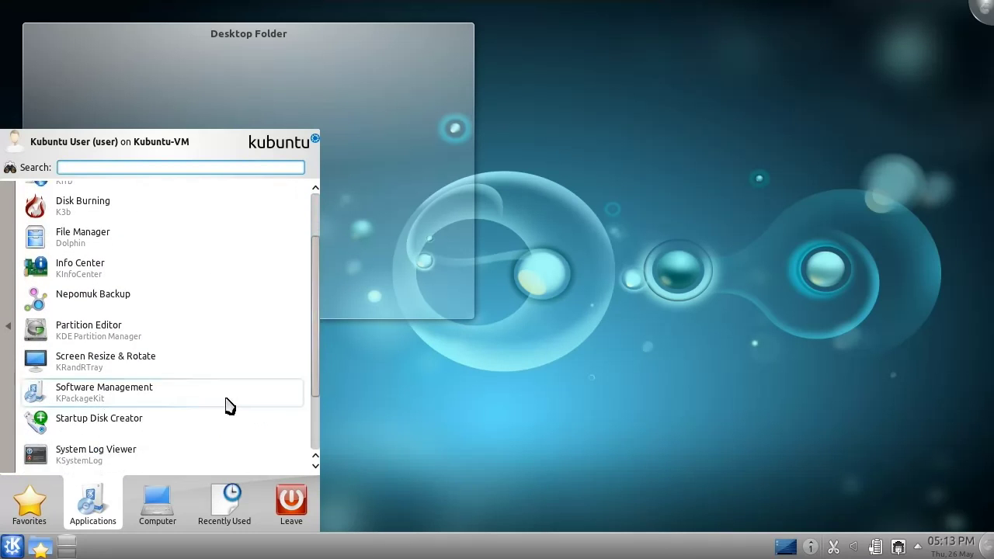
# Launch KPackageKit's Software Management and return to the Get and Remove Software view.
pyautogui.click(229, 405)
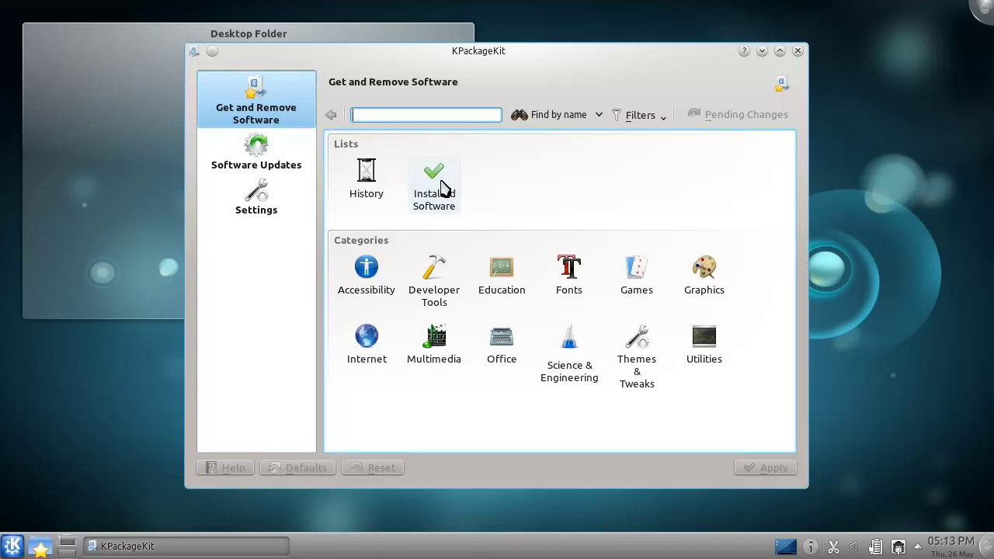
pyautogui.click(268, 200)
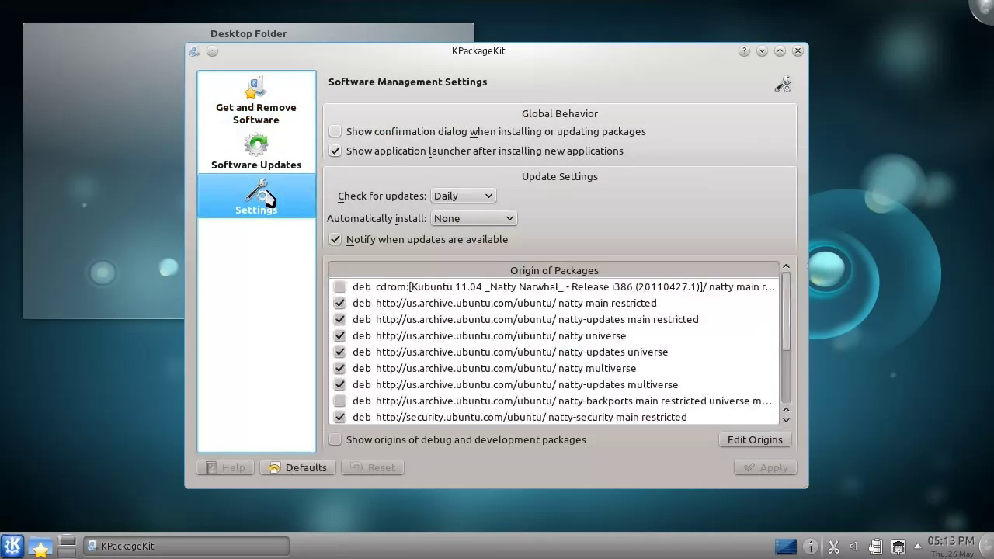
pyautogui.click(256, 110)
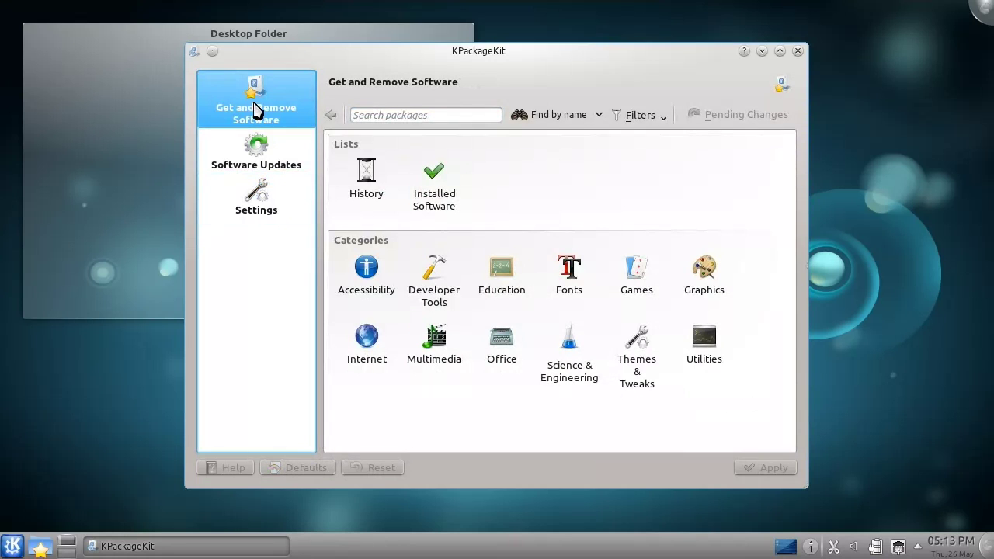
# Search for 'extras', mark Kubuntu restricted extras for installation, and clear the search.
pyautogui.click(386, 116)
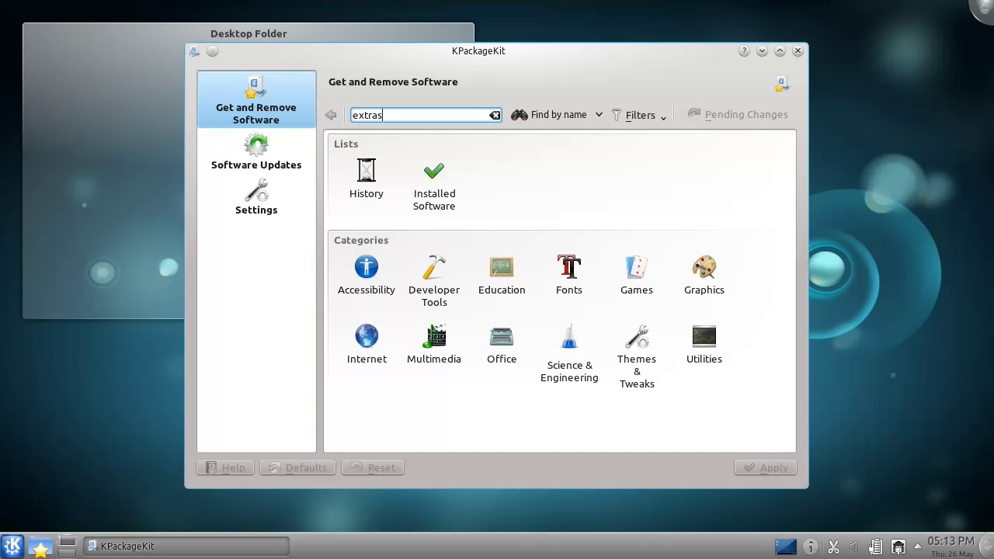
pyautogui.press('Return')
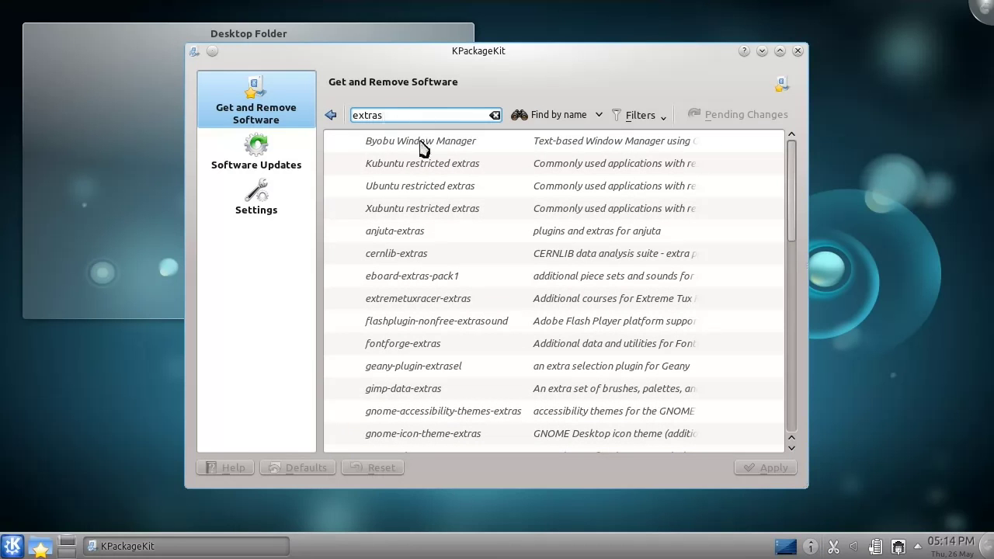
pyautogui.click(422, 168)
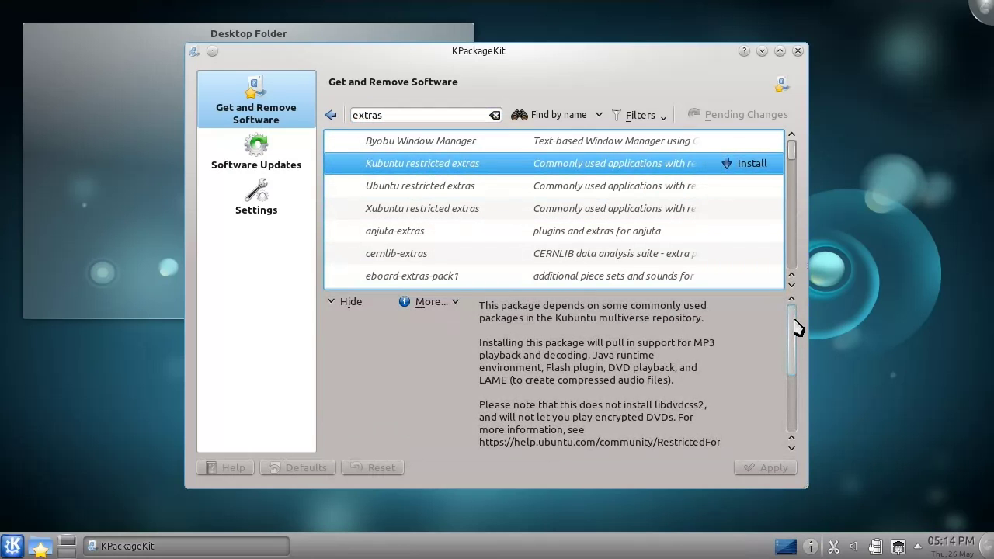
pyautogui.moveTo(798, 328); pyautogui.dragTo(800, 395)
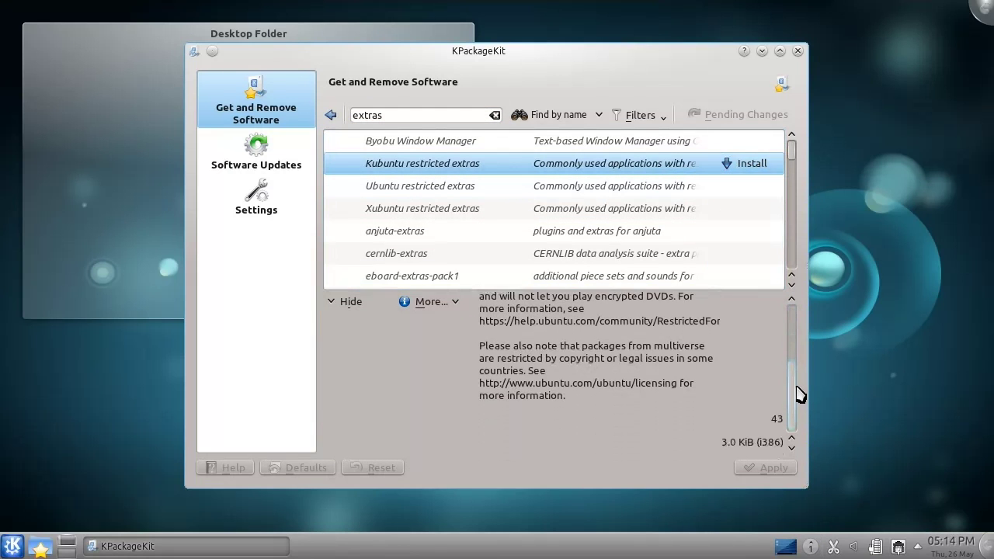
pyautogui.scroll(3, 795, 288)
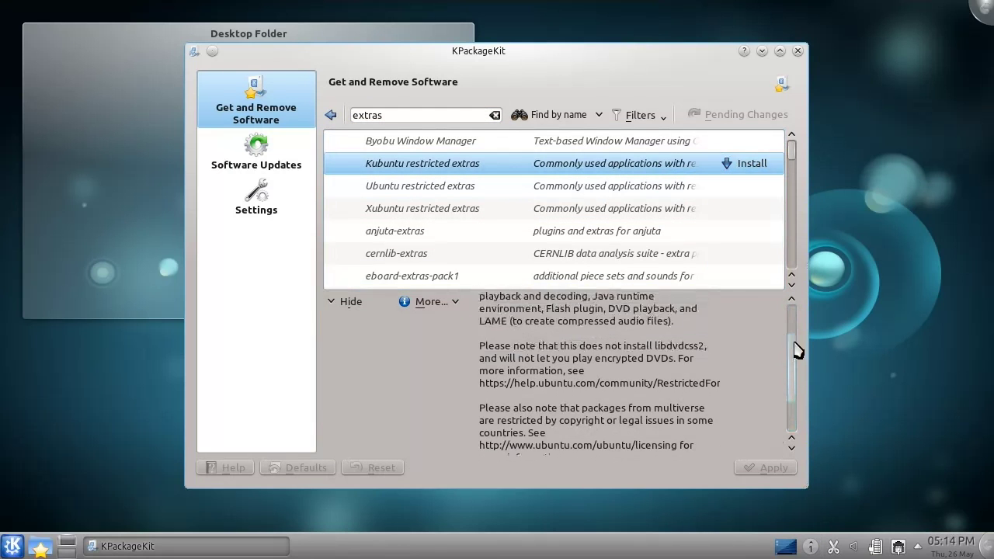
pyautogui.click(748, 167)
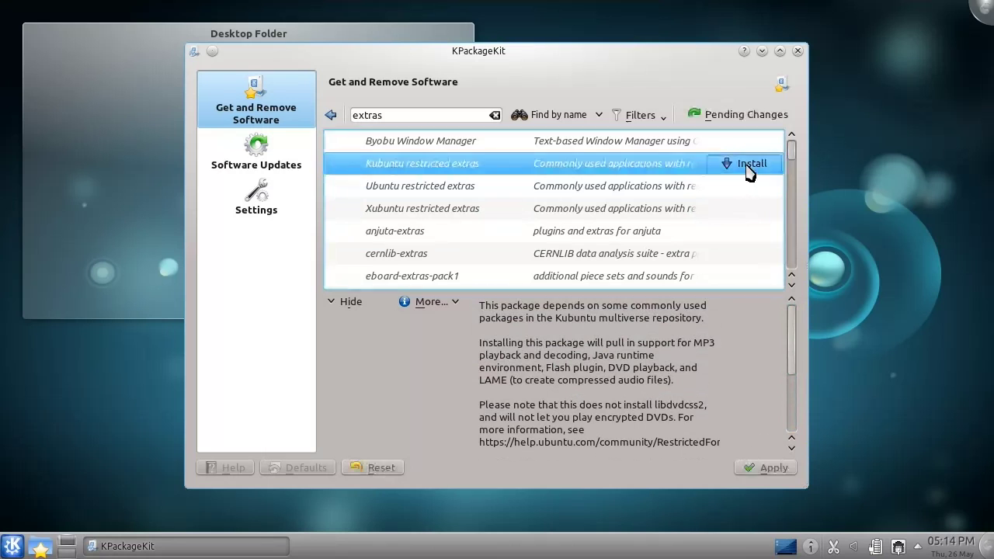
pyautogui.click(496, 115)
# Queue Chromium Web Browser from Internet > Web Browsers and review the pending changes.
pyautogui.click(331, 116)
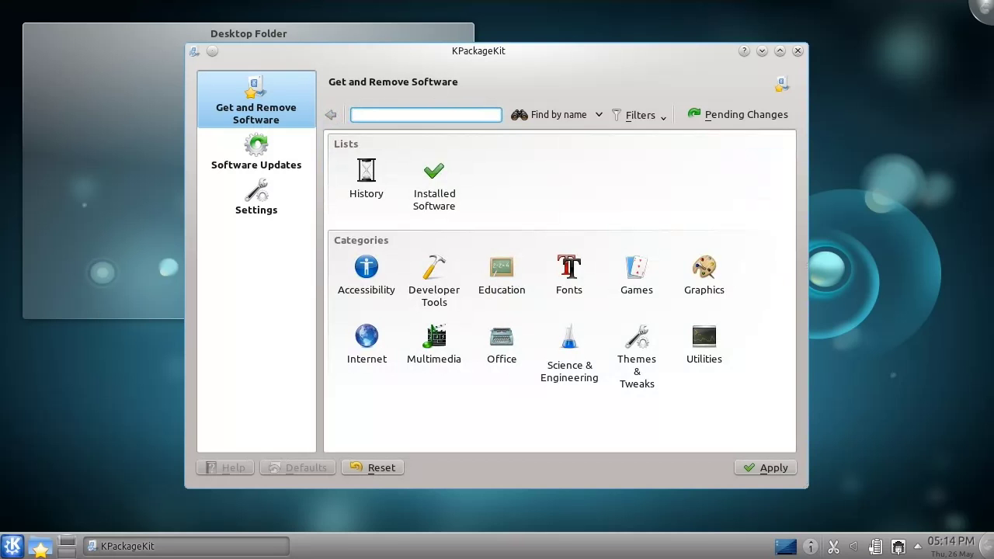
pyautogui.click(371, 338)
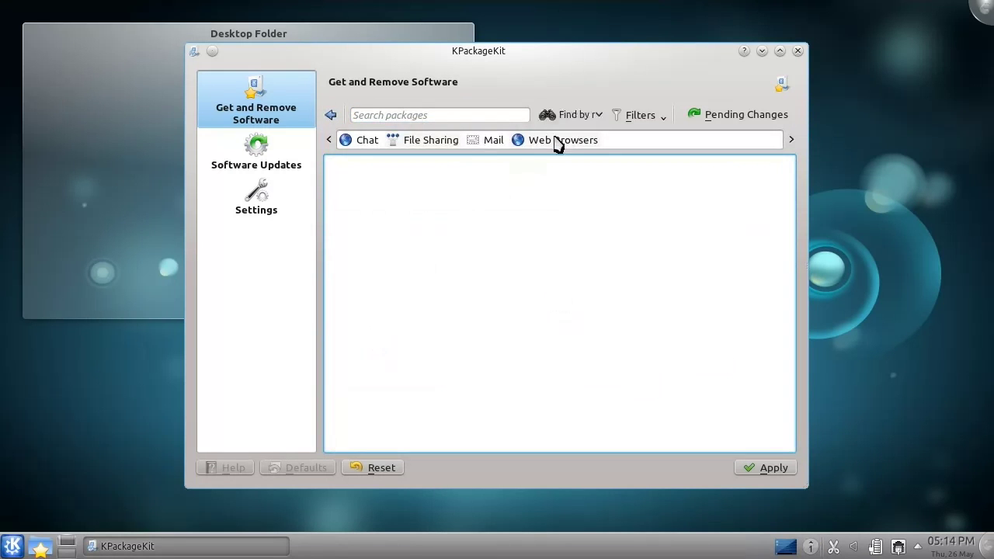
pyautogui.click(556, 141)
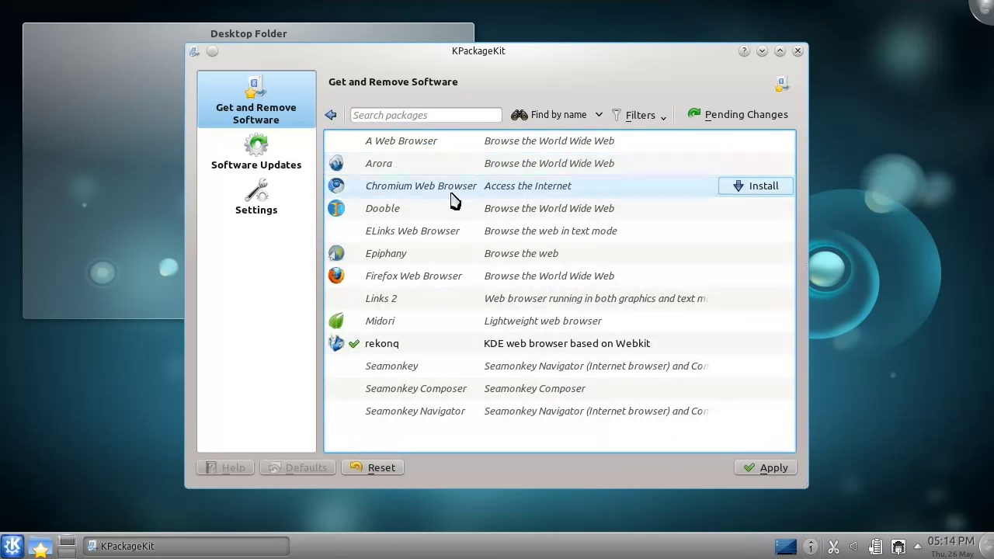
pyautogui.click(454, 194)
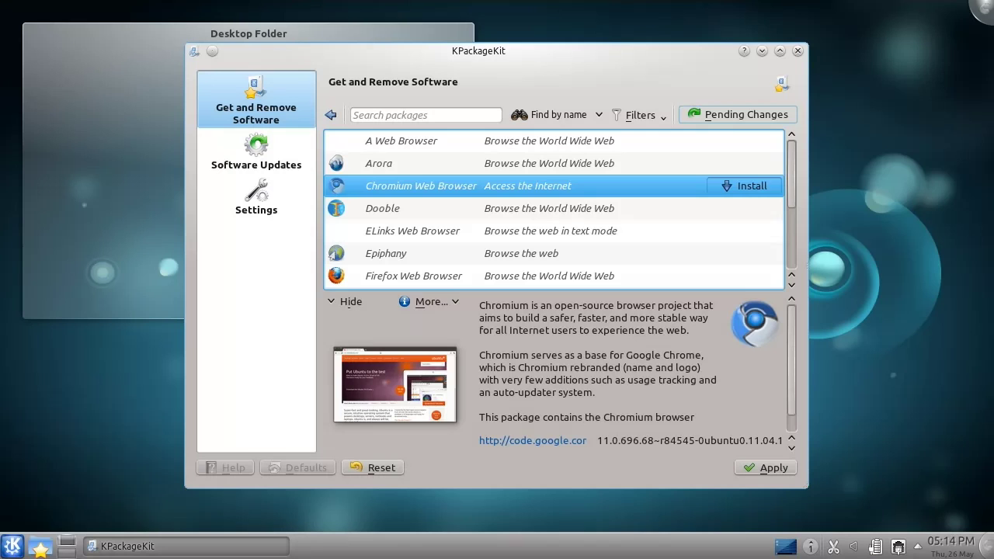
pyautogui.click(741, 120)
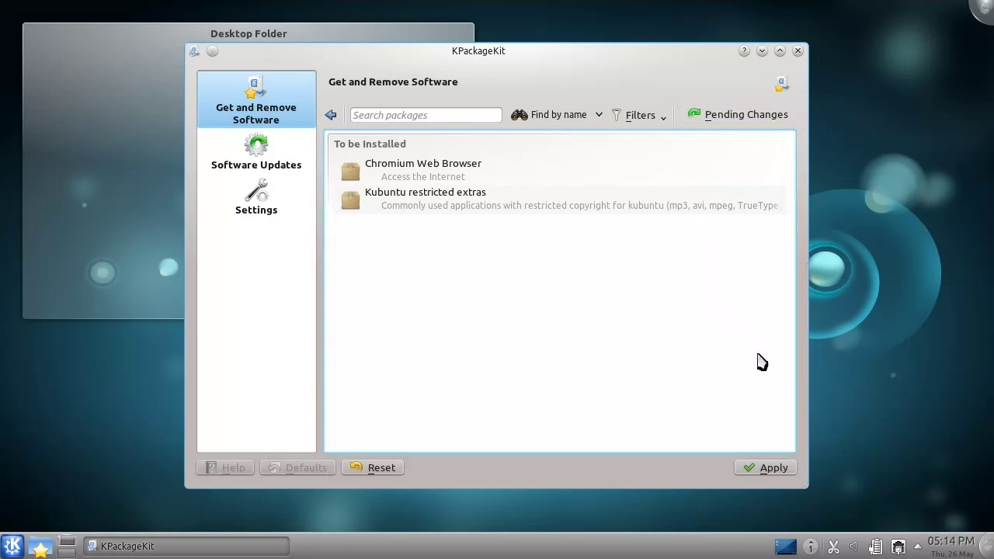
# Apply the queued installs with the account password and launch the newly installed Chromium.
pyautogui.click(772, 470)
pyautogui.write('********')
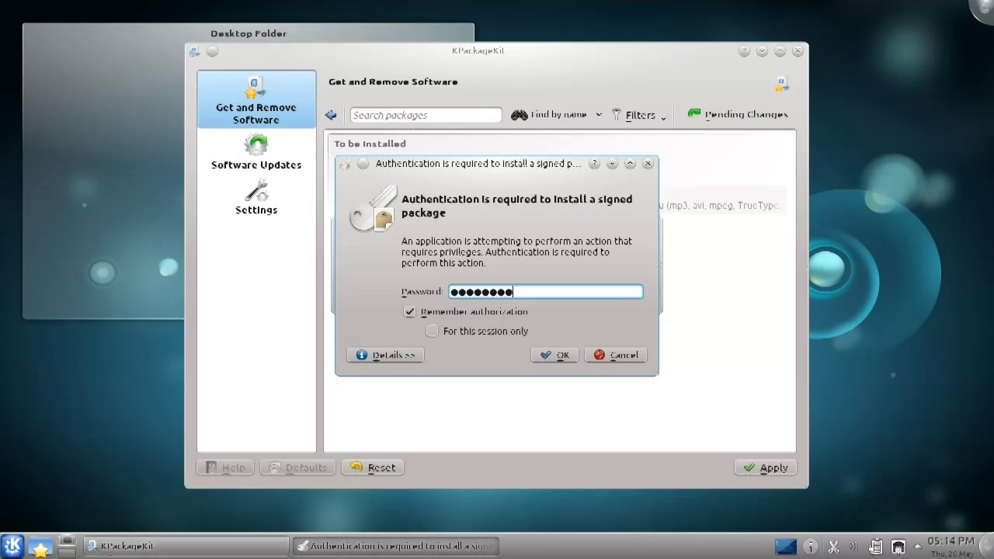
pyautogui.press('Return')
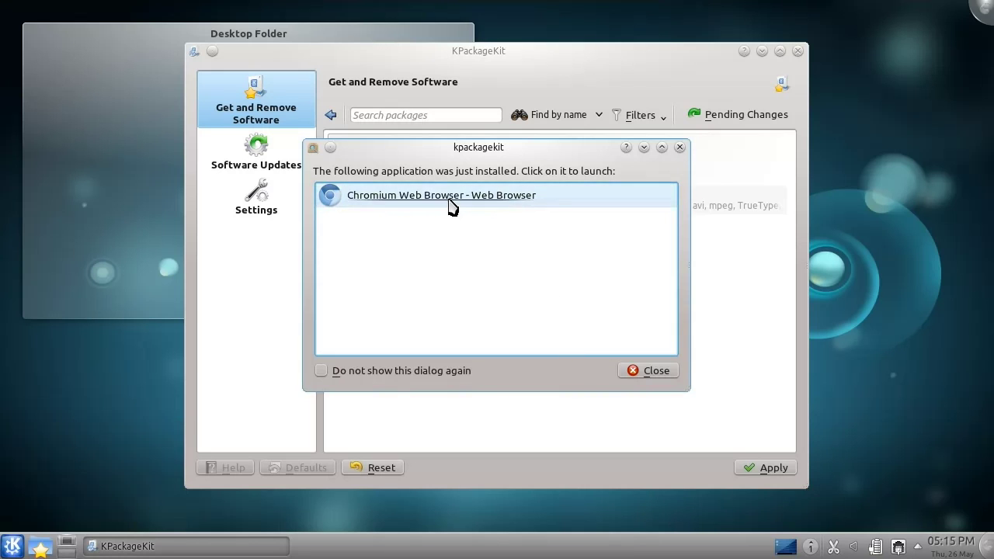
pyautogui.click(451, 200)
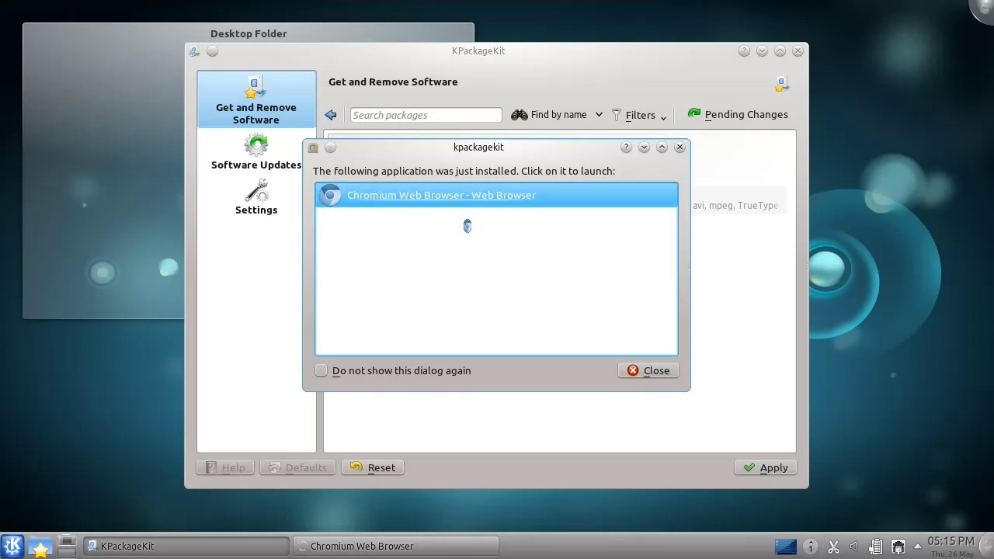
# Choose Google as Chromium's search engine and load google.com/chrome.
pyautogui.click(47, 198)
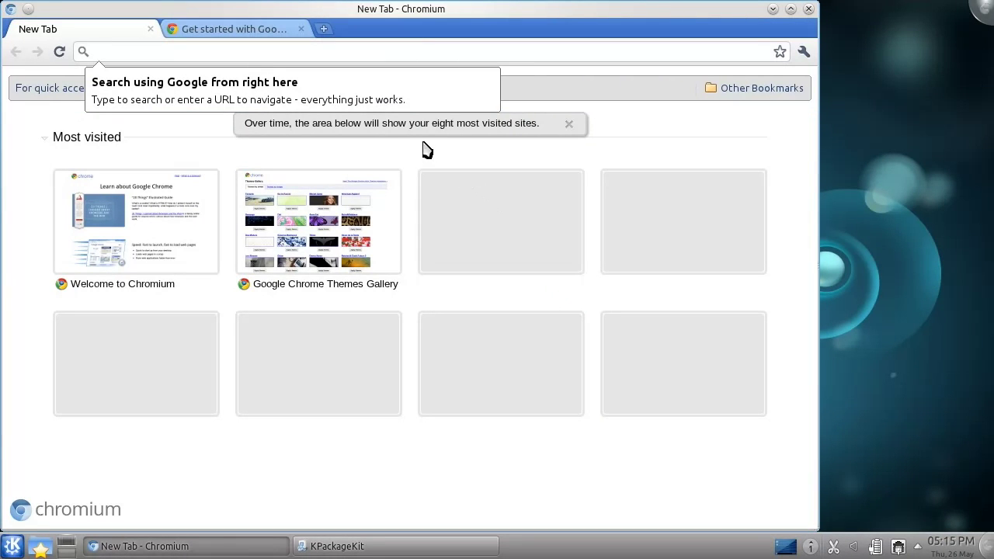
pyautogui.click(393, 49)
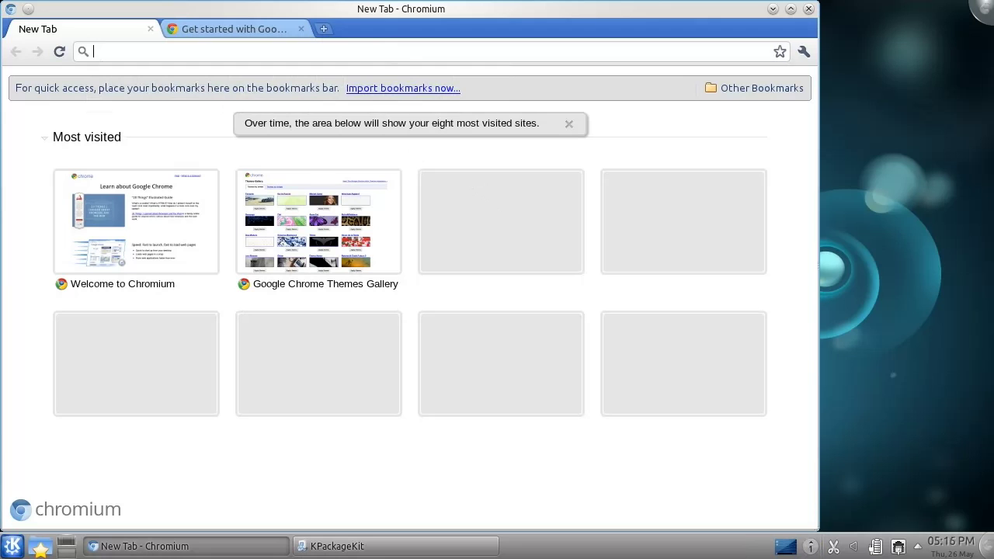
pyautogui.write('google')
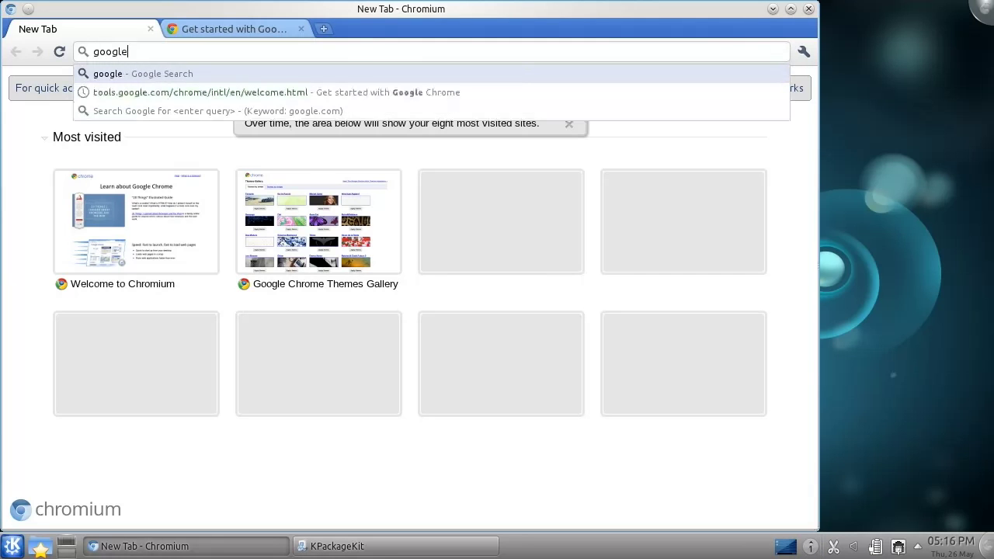
pyautogui.write('.com/chrome')
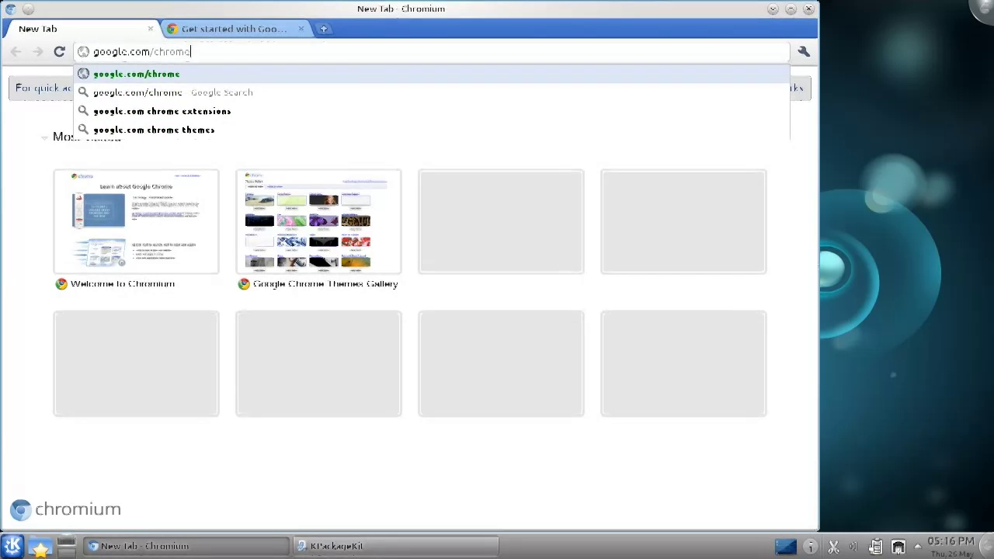
pyautogui.press('Return')
# Select the 32 bit .deb Chrome package, scroll the terms, and accept and install.
pyautogui.click(536, 156)
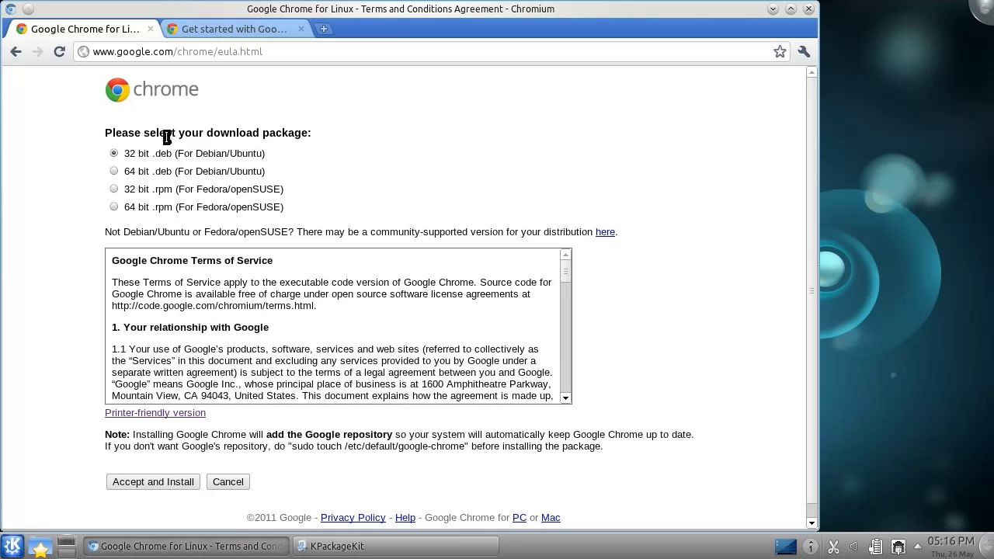
pyautogui.moveTo(130, 156); pyautogui.dragTo(175, 172)
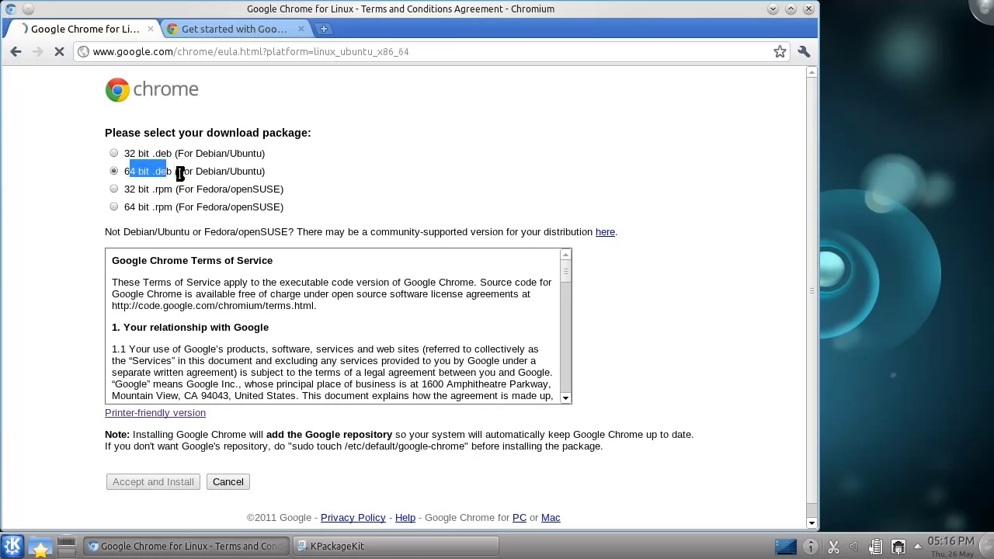
pyautogui.click(139, 156)
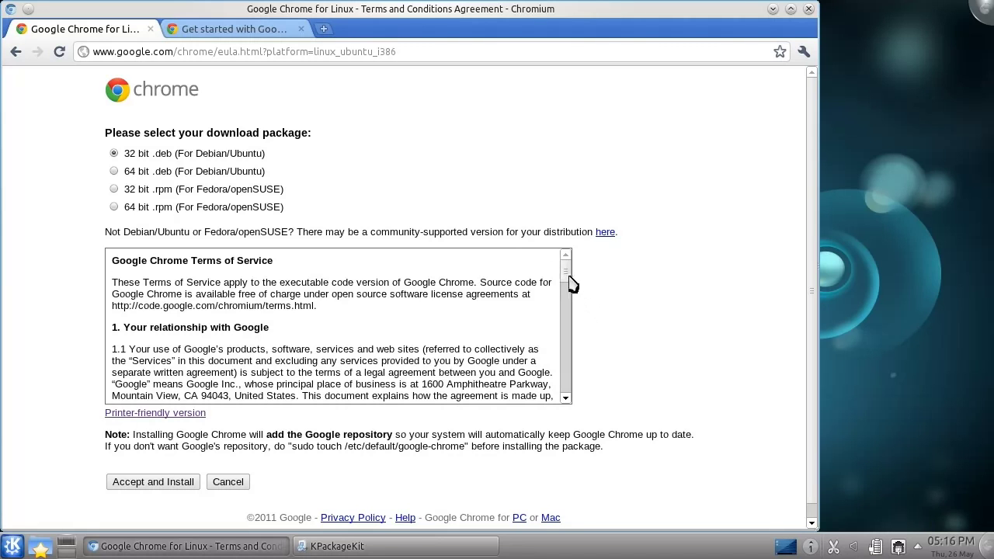
pyautogui.moveTo(567, 267); pyautogui.dragTo(566, 392)
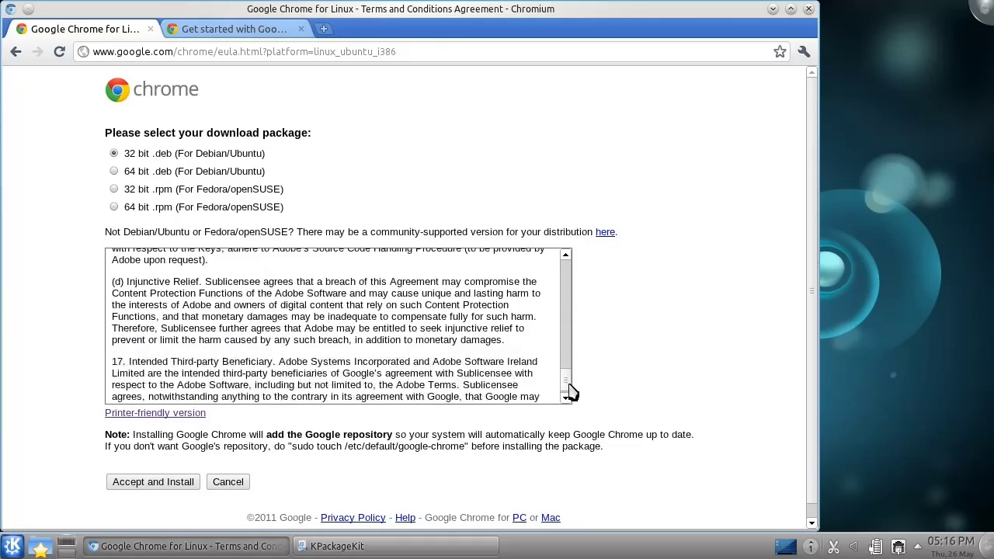
pyautogui.click(166, 482)
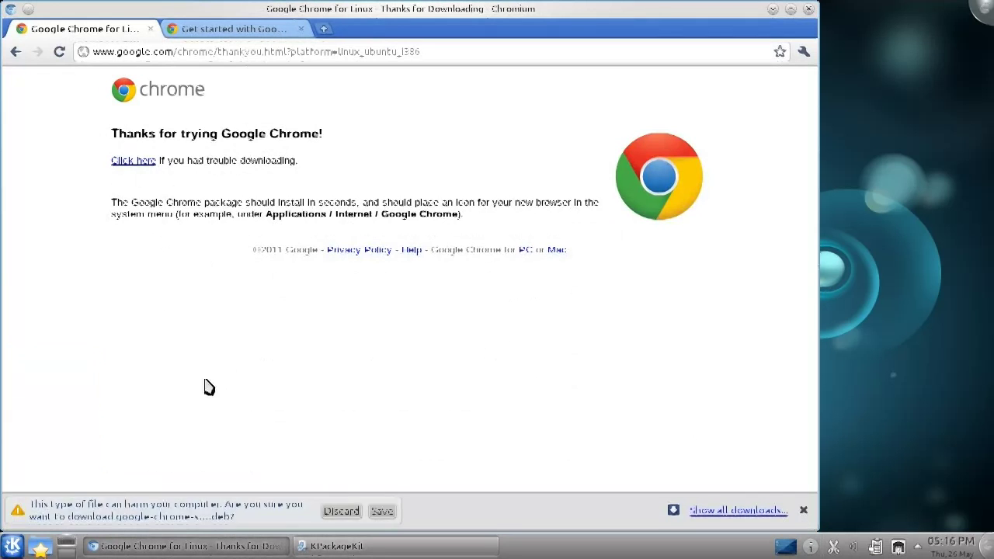
# Keep the google-chrome .deb download and install it with Package Installer.
pyautogui.click(374, 511)
pyautogui.click(156, 511)
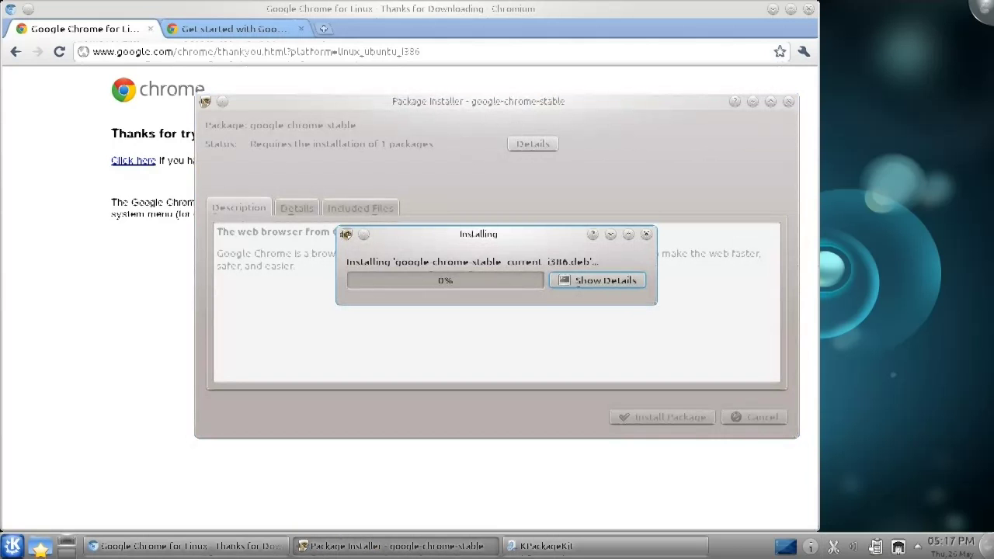
pyautogui.click(544, 275)
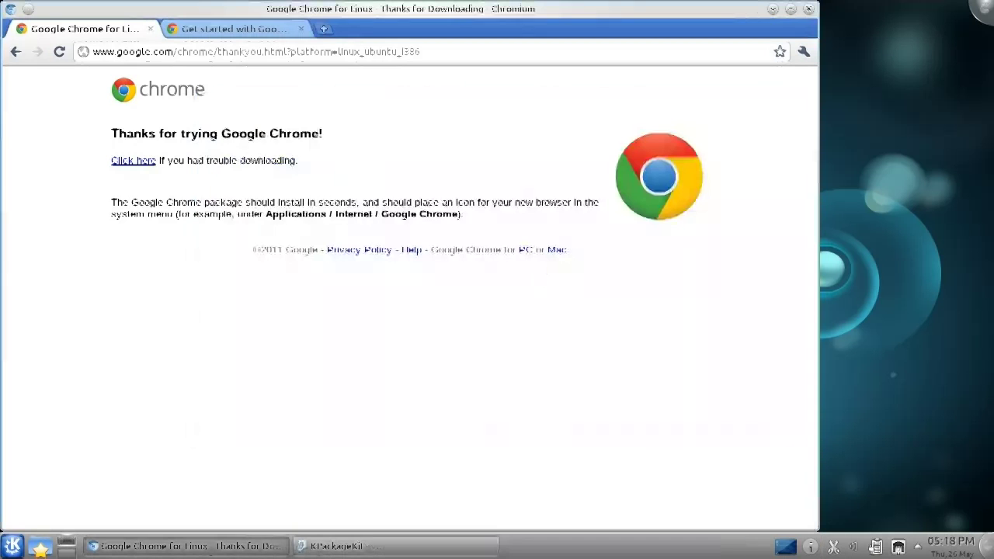
# Launch Google Chrome from the K menu, pick a search engine, and start it.
pyautogui.click(11, 546)
pyautogui.scroll(-3, 156, 349)
pyautogui.click(117, 458)
pyautogui.click(630, 210)
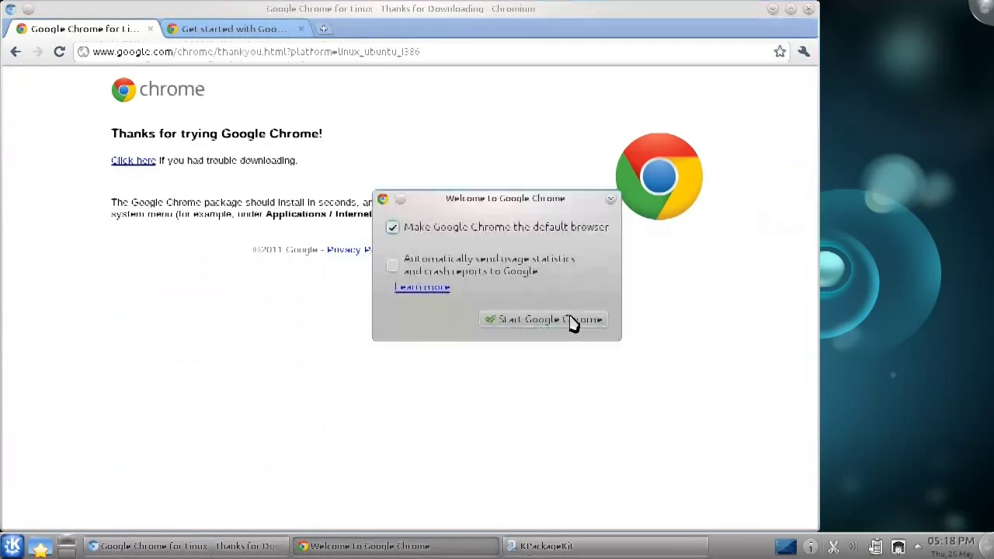
pyautogui.click(570, 321)
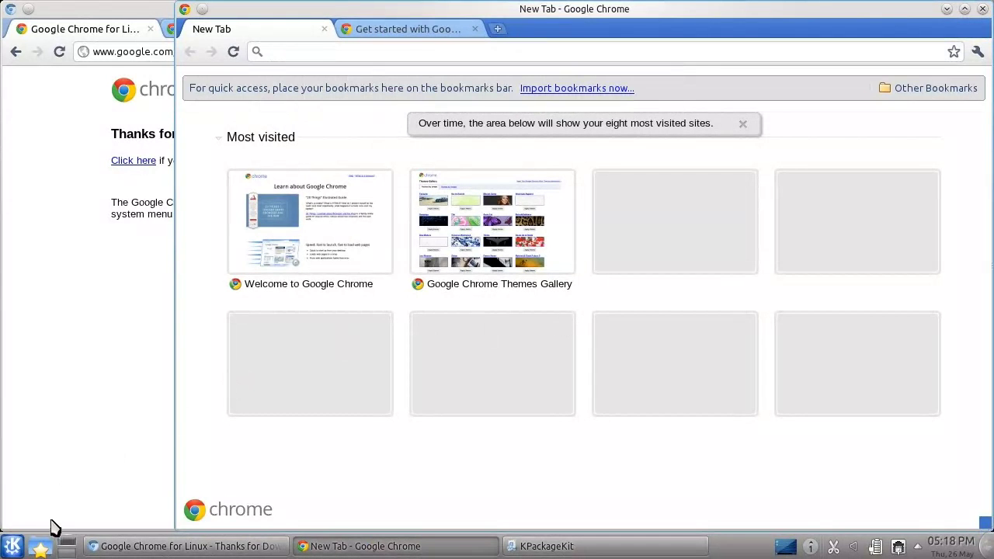
# Launch Mozilla Firefox Browser Installer from the K menu's Applications > Internet.
pyautogui.click(11, 544)
pyautogui.click(81, 513)
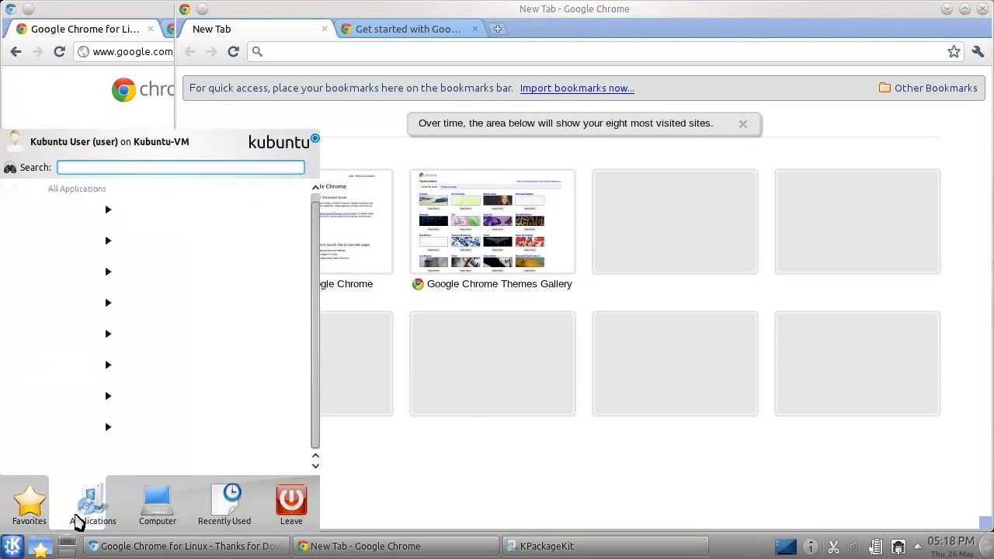
pyautogui.click(204, 278)
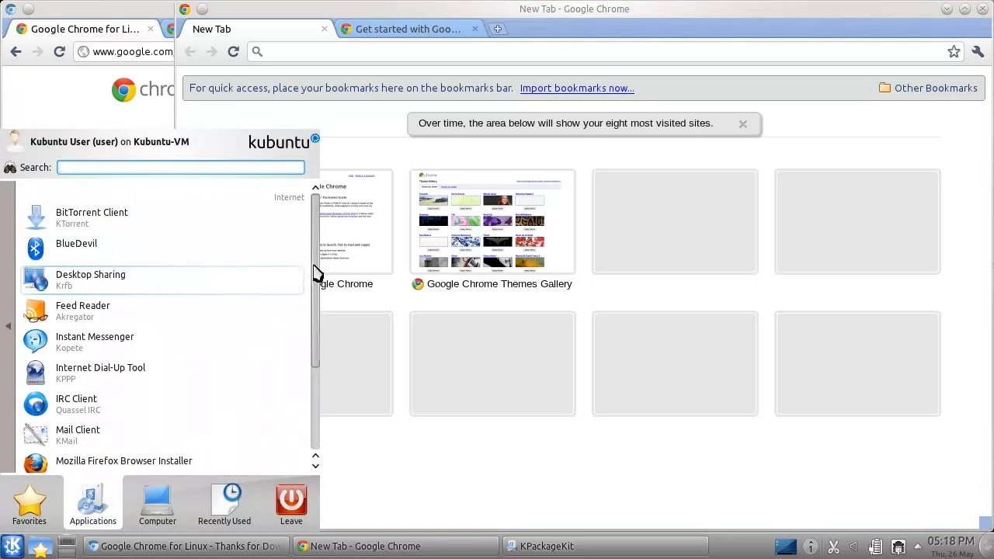
pyautogui.scroll(-4, 303, 327)
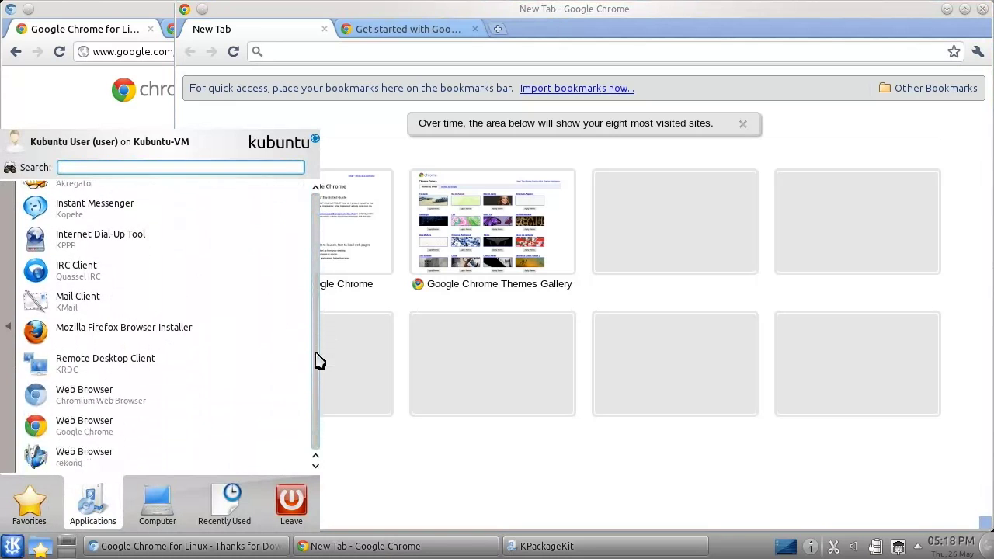
pyautogui.click(156, 334)
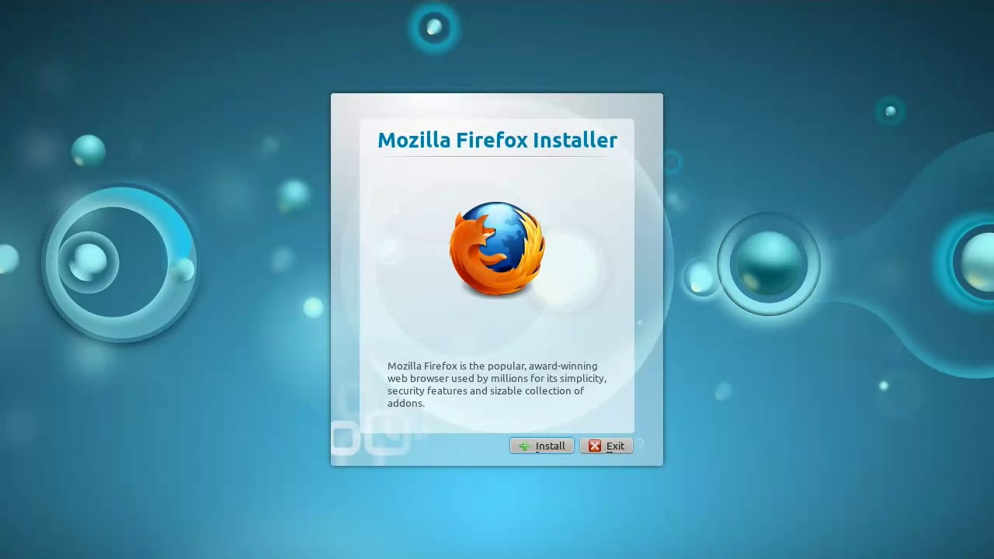
# Install Firefox, launch Firefox Web Browser from Applications > Internet, then minimize it.
pyautogui.click(556, 444)
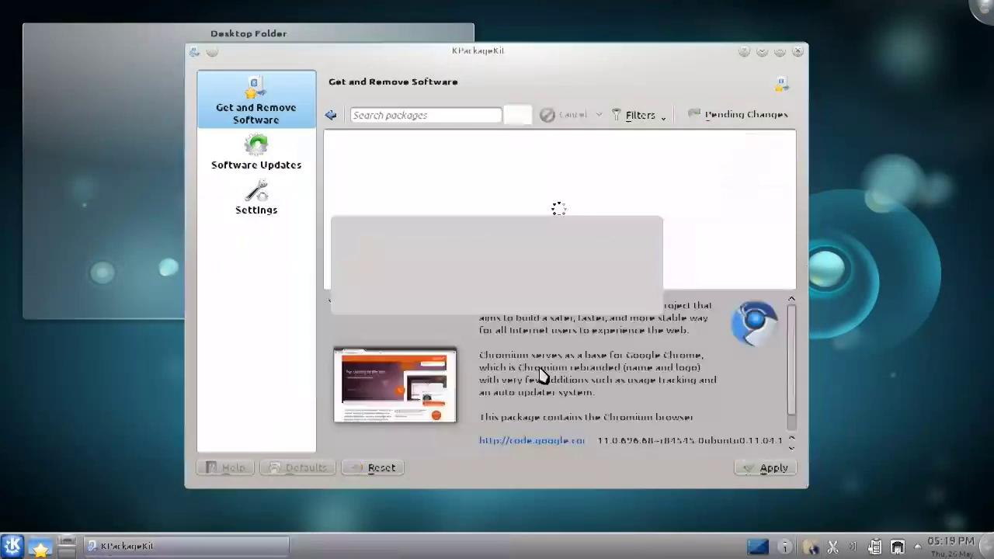
pyautogui.click(12, 545)
pyautogui.click(88, 514)
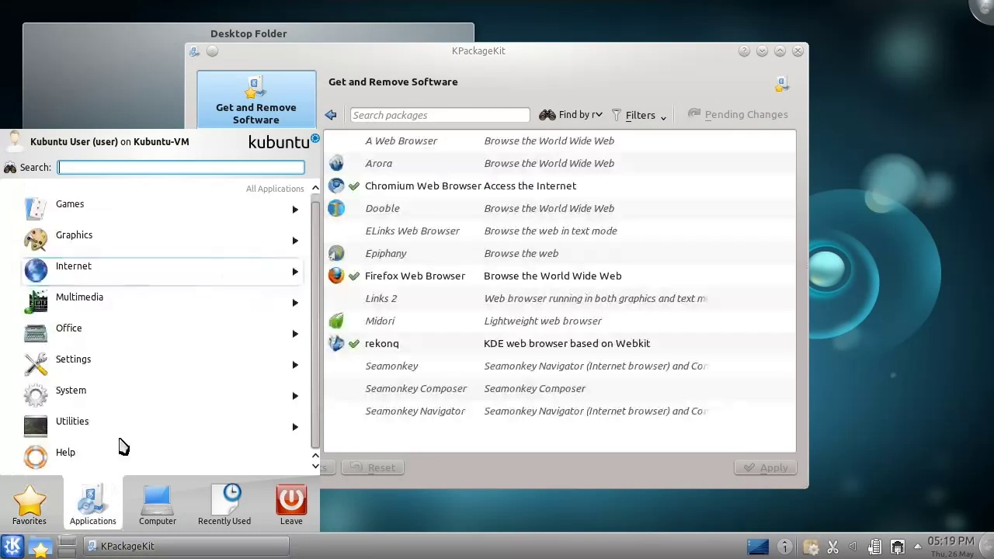
pyautogui.click(283, 275)
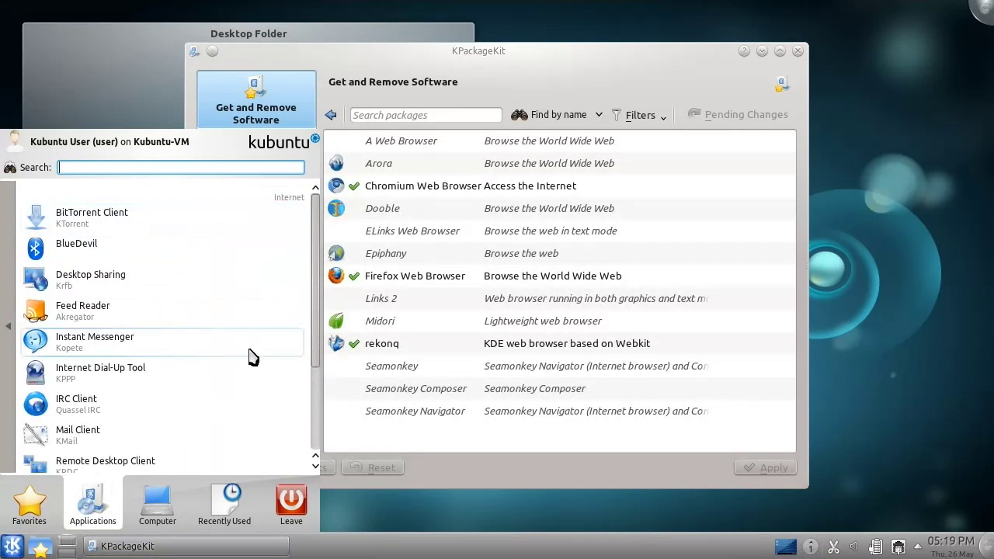
pyautogui.scroll(-2, 318, 404)
pyautogui.click(272, 408)
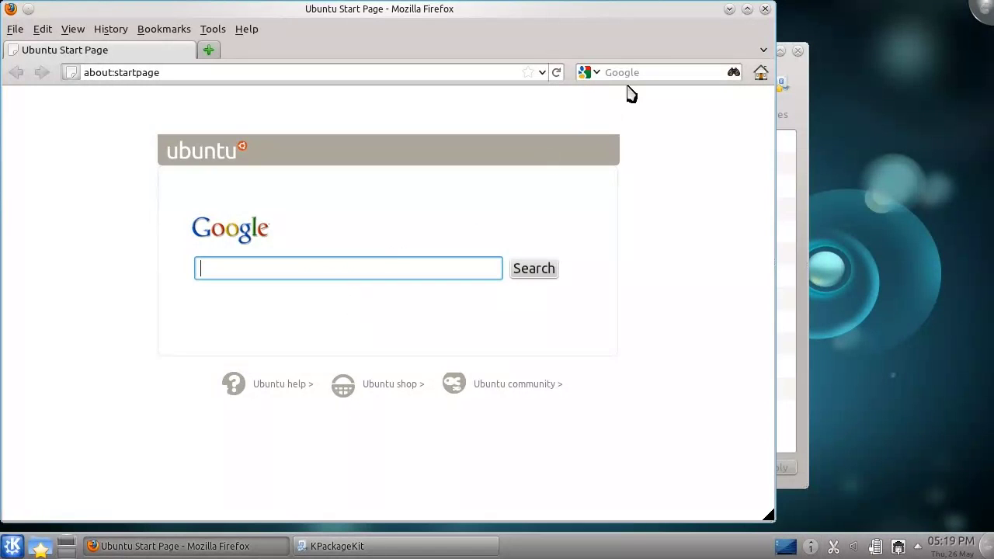
pyautogui.click(730, 10)
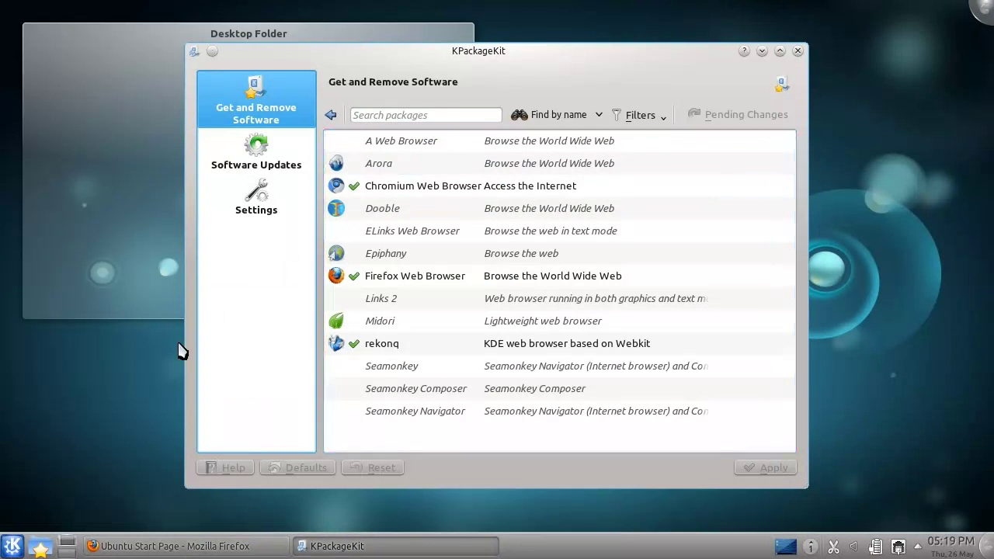
# Restore Firefox and load kubuntu.org in the address bar.
pyautogui.click(145, 537)
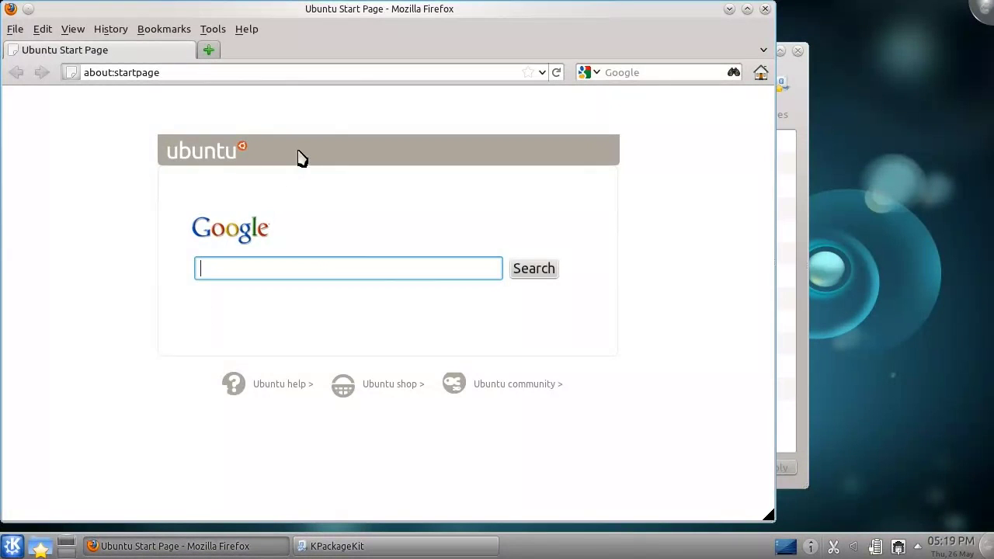
pyautogui.click(358, 75)
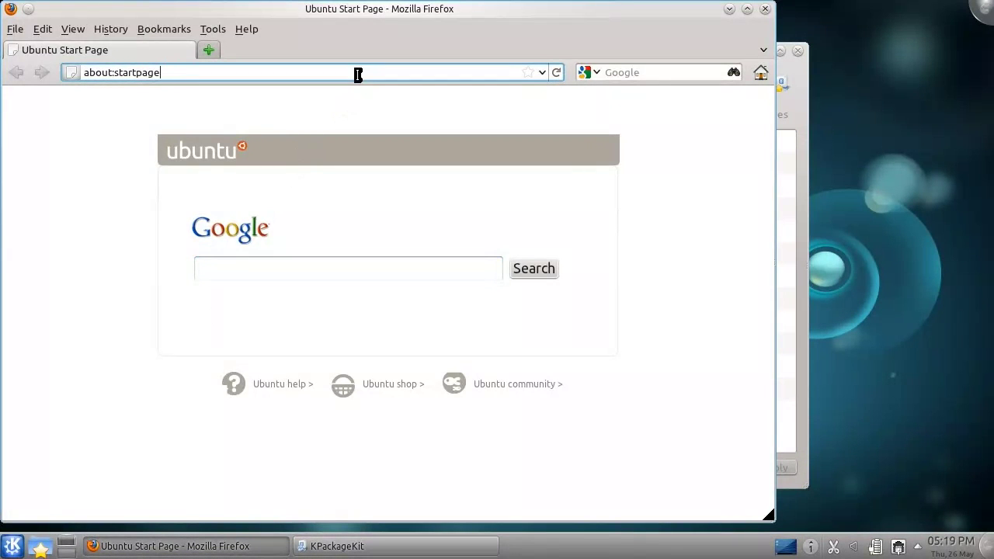
pyautogui.hotkey('ctrl', 'a')
pyautogui.write('kbu')
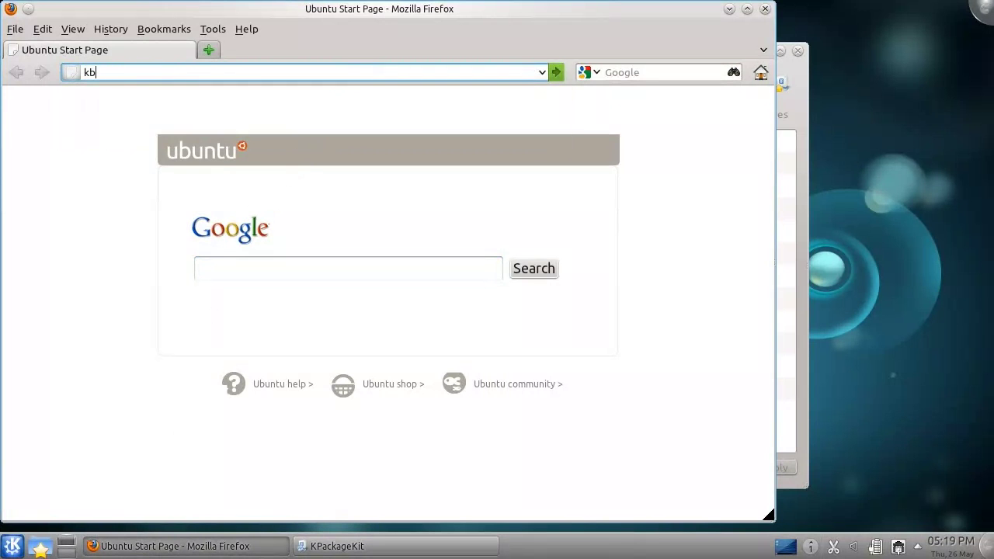
pyautogui.press('BackSpace')
pyautogui.write('ubuntu.org')
pyautogui.press('Return')
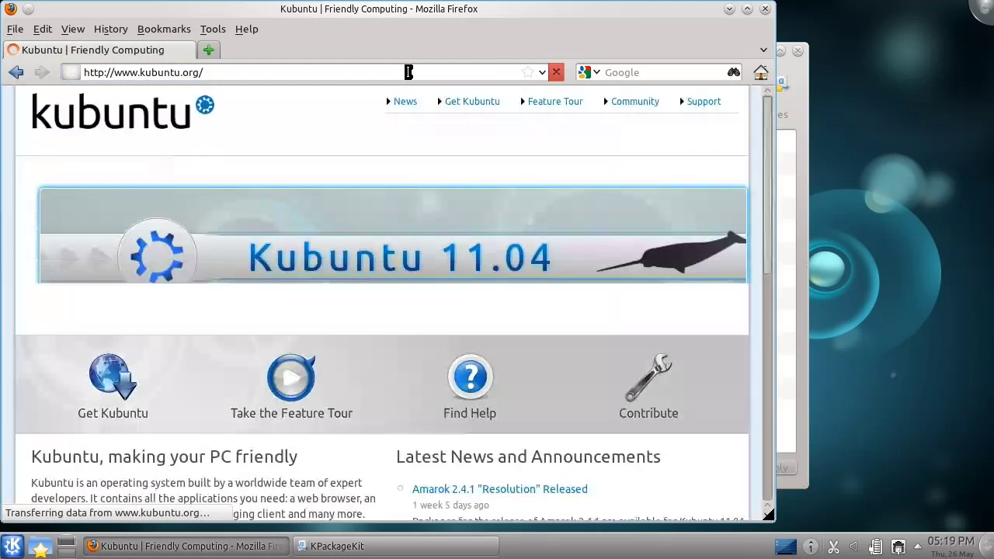
# Open the KDE Release 4.6.3 news article and bring KPackageKit forward.
pyautogui.moveTo(766, 241); pyautogui.dragTo(766, 338)
pyautogui.click(481, 331)
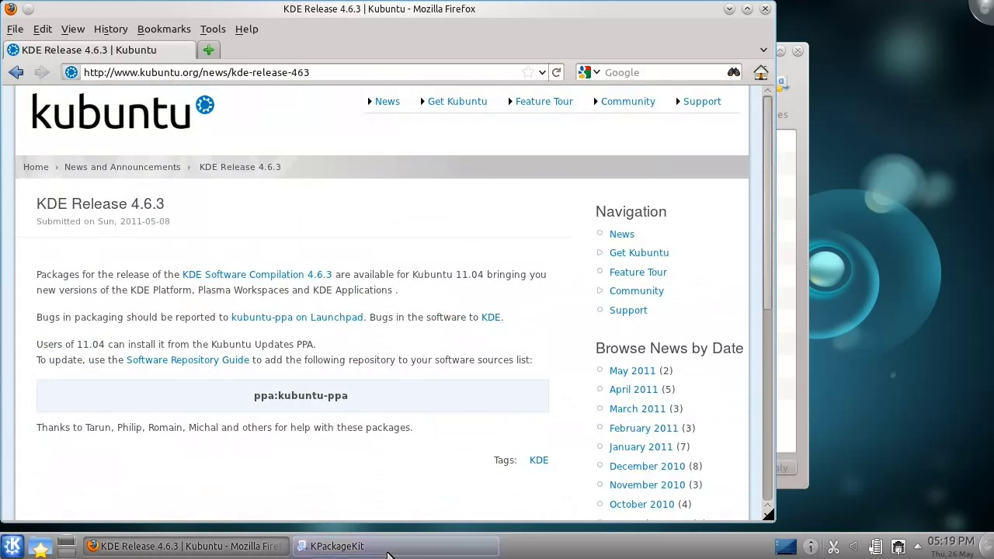
pyautogui.click(333, 544)
# Open Software Sources from KPackageKit's Edit Origins, authenticating with the administrator password.
pyautogui.click(264, 207)
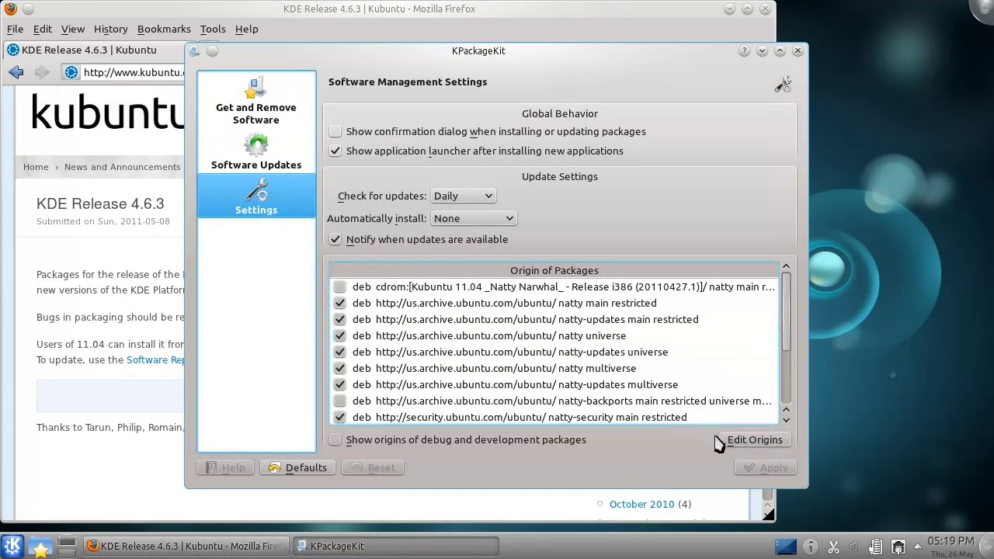
pyautogui.click(758, 441)
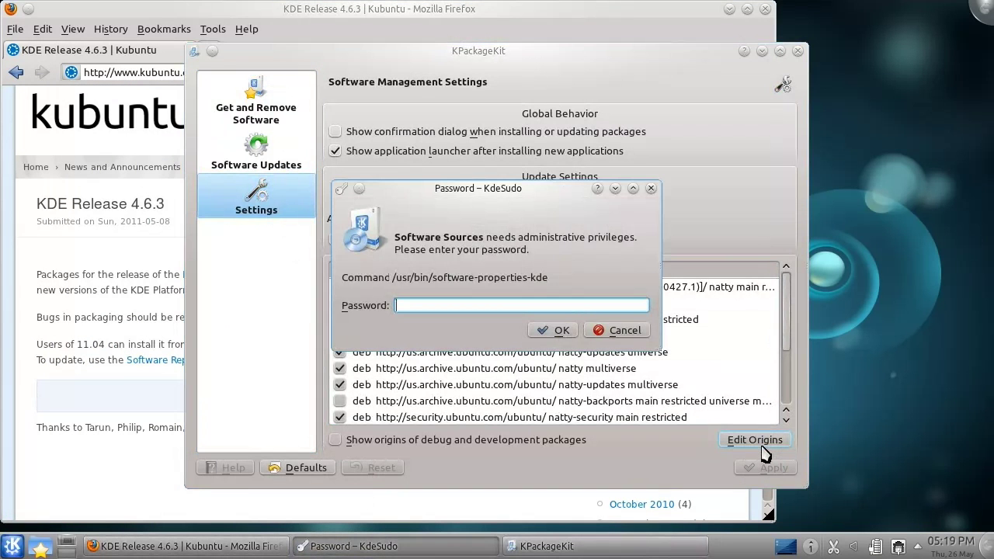
pyautogui.write('*******')
pyautogui.press('Return')
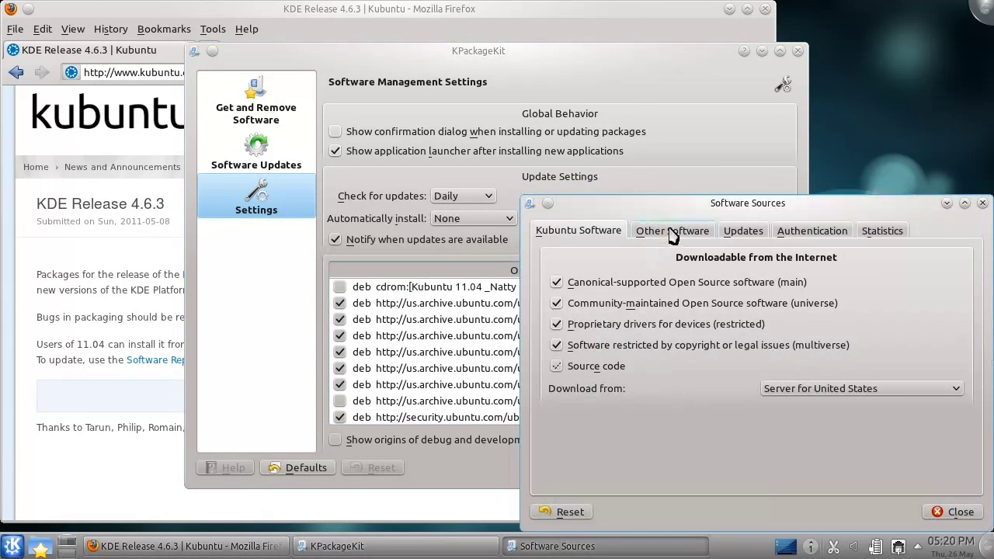
# Show the Other Software repository list, then select 'ppa:kubuntu-ppa' on the Kubuntu page in Firefox.
pyautogui.click(673, 230)
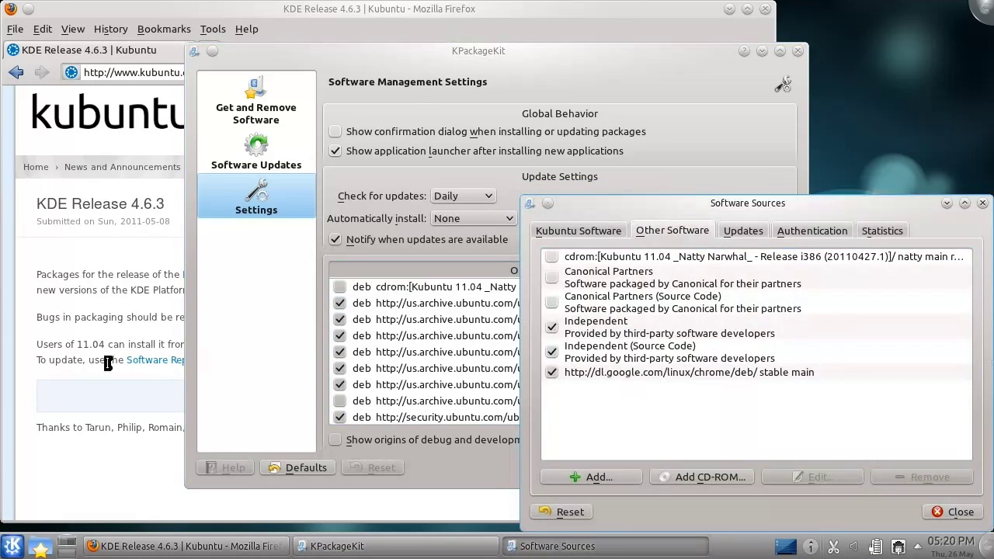
pyautogui.click(178, 416)
pyautogui.moveTo(241, 403); pyautogui.dragTo(357, 399)
pyautogui.hotkey('ctrl', 'c')
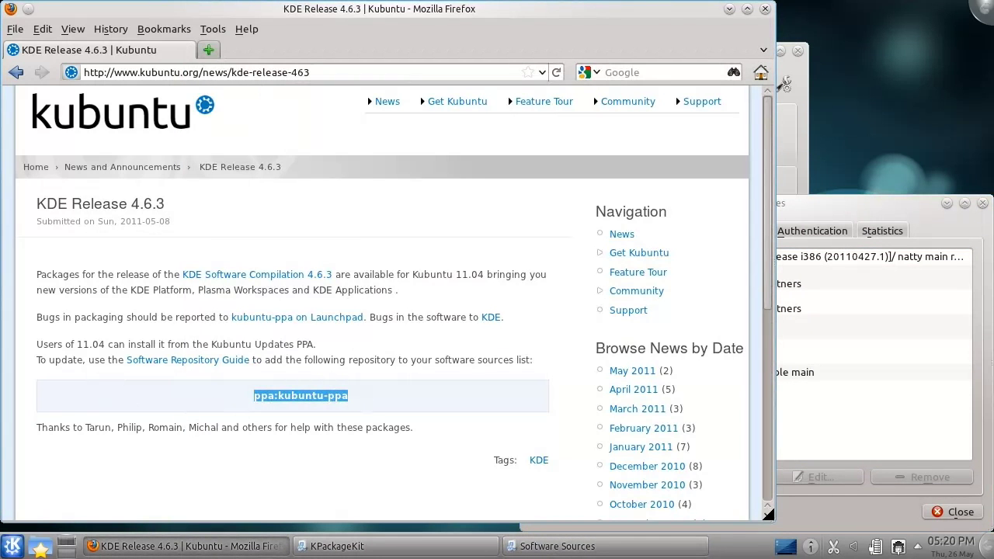
# Add ppa:kubuntu-ppa as a new repository in Software Sources.
pyautogui.click(846, 457)
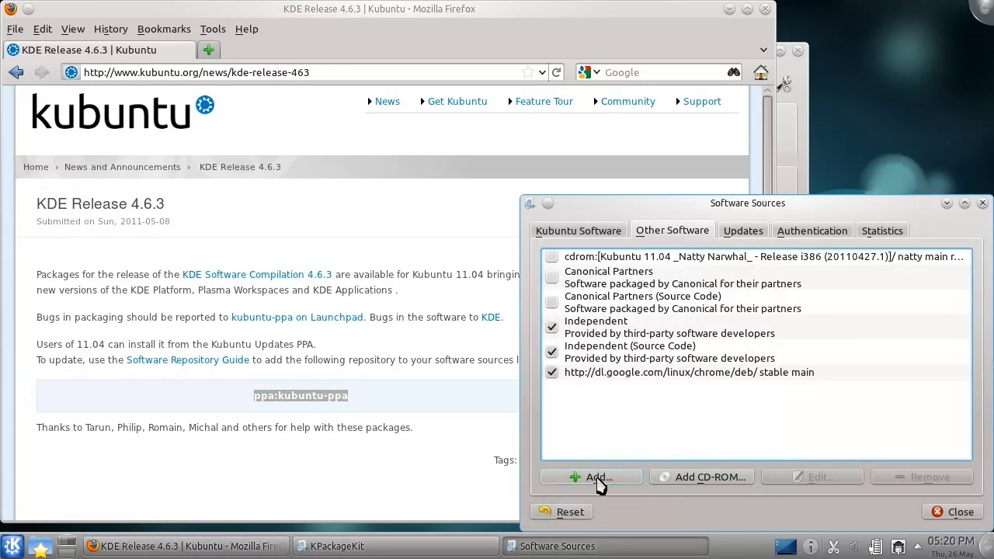
pyautogui.click(598, 478)
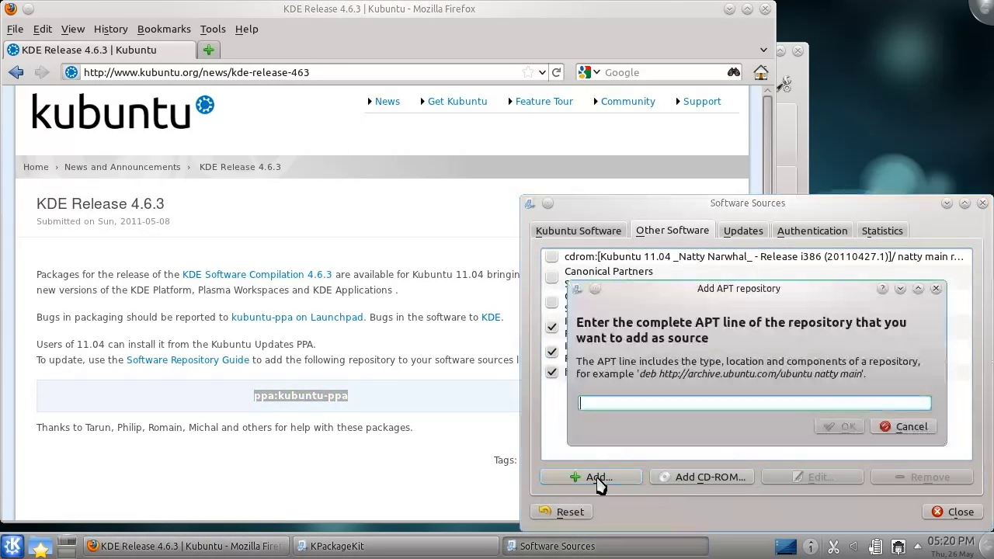
pyautogui.hotkey('ctrl', 'v')
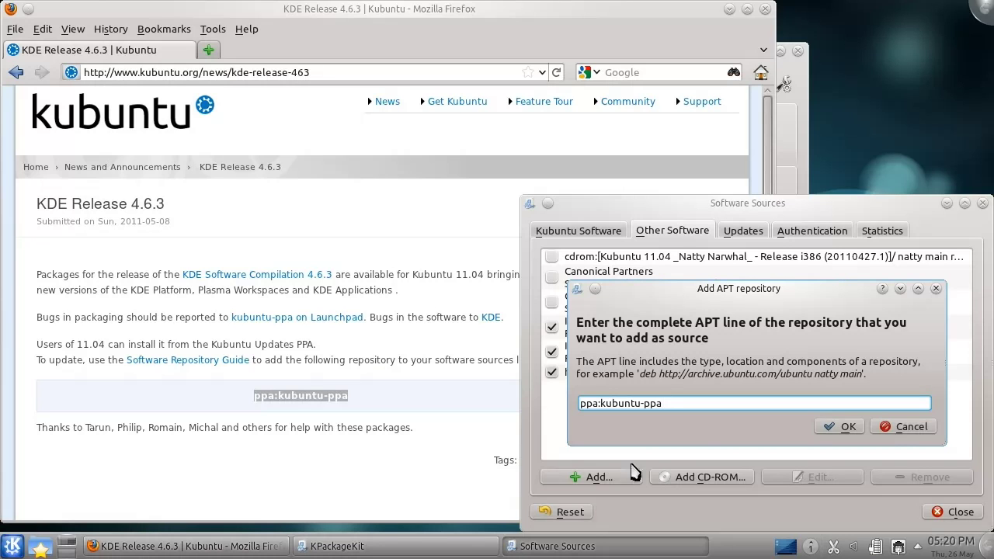
pyautogui.click(840, 428)
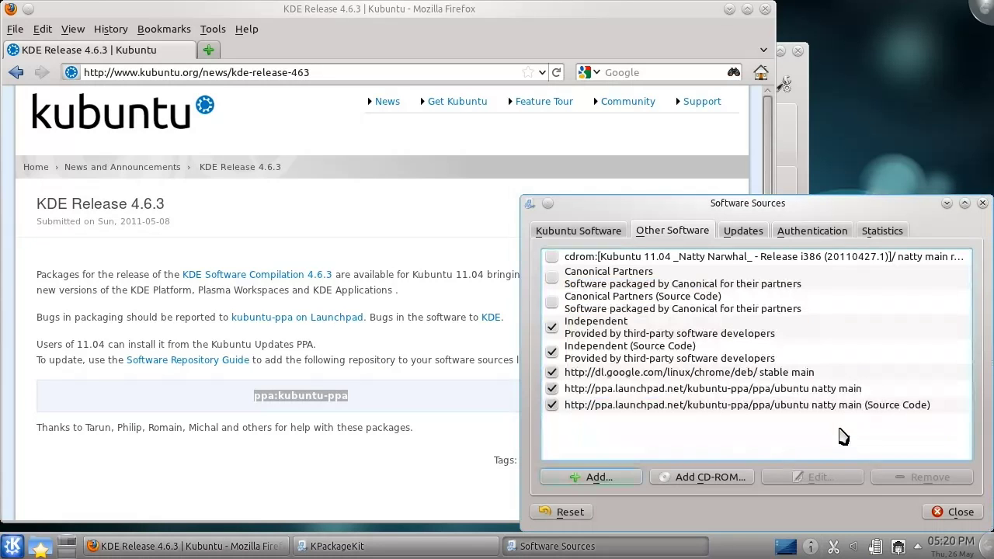
# Close Software Sources, reload package information, and dismiss the finished refresh.
pyautogui.click(957, 513)
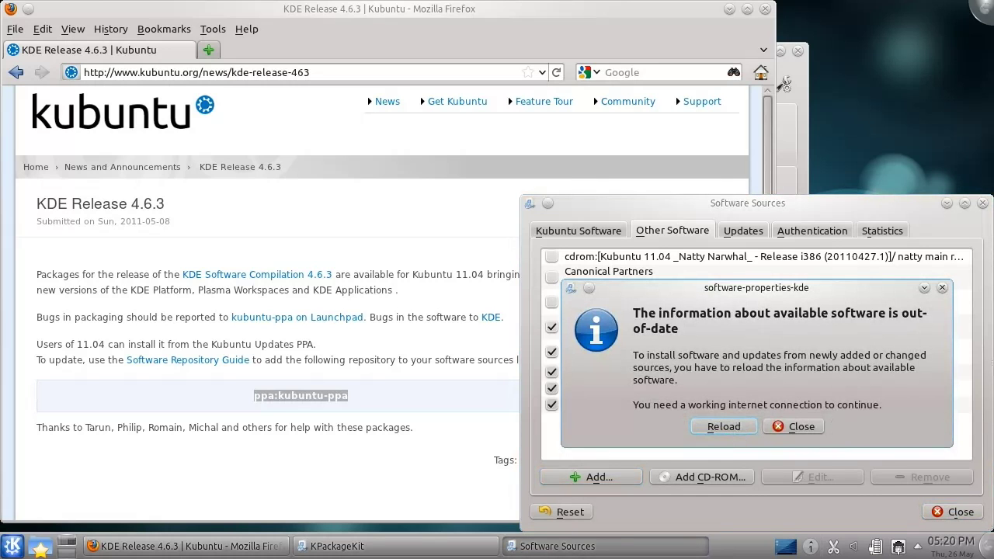
pyautogui.click(734, 427)
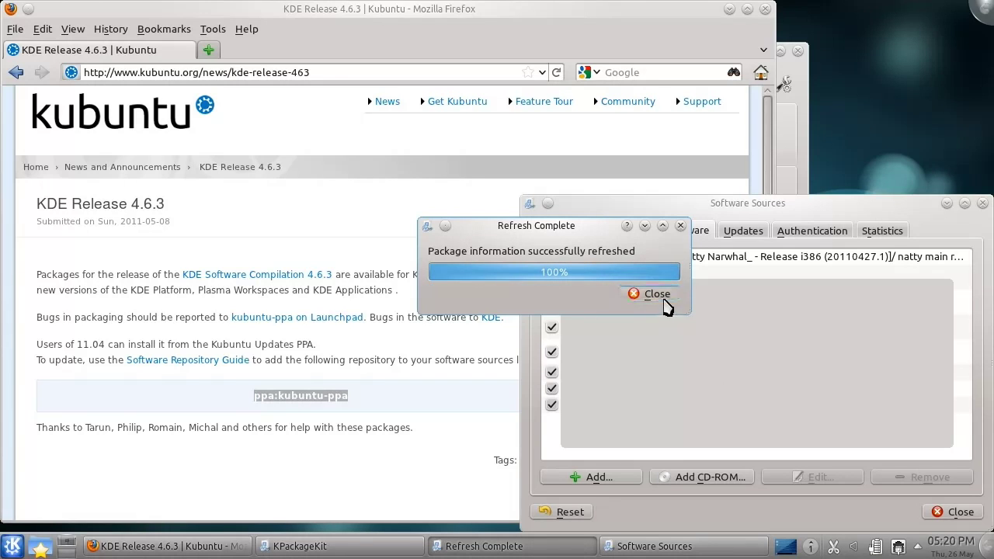
pyautogui.click(662, 301)
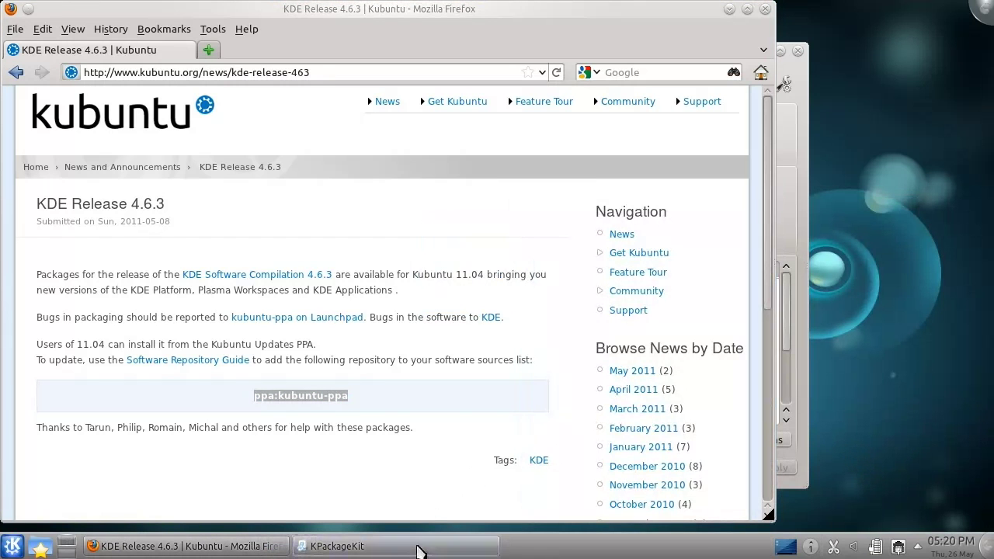
# Review Software Updates and Get and Remove Software in KPackageKit, then minimize it and close Firefox.
pyautogui.click(420, 546)
pyautogui.click(275, 167)
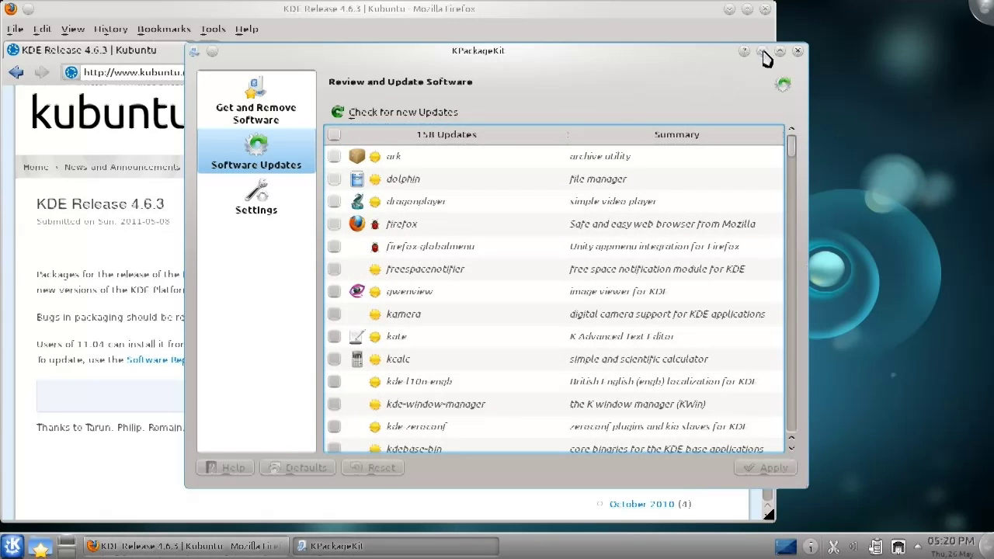
pyautogui.click(311, 92)
pyautogui.moveTo(340, 137)
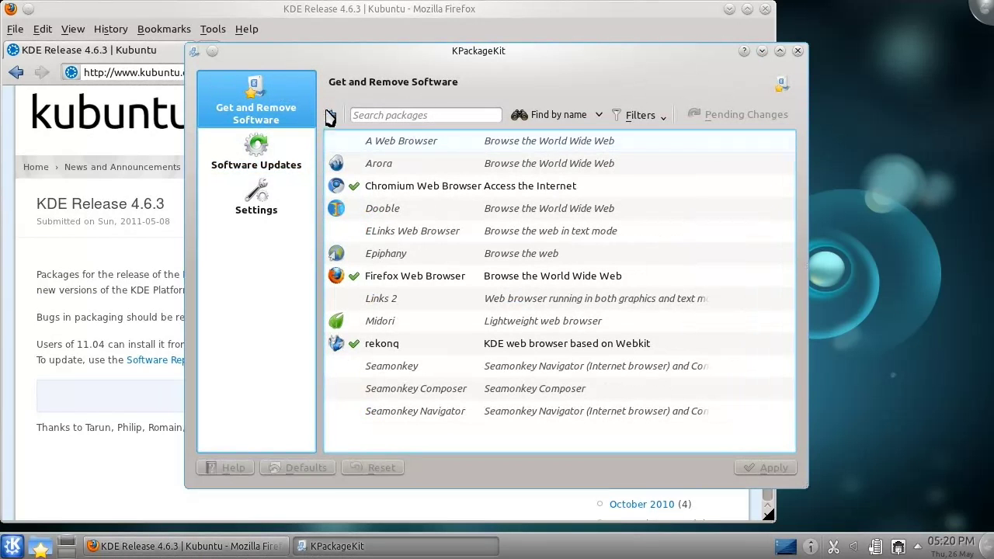
pyautogui.click(330, 115)
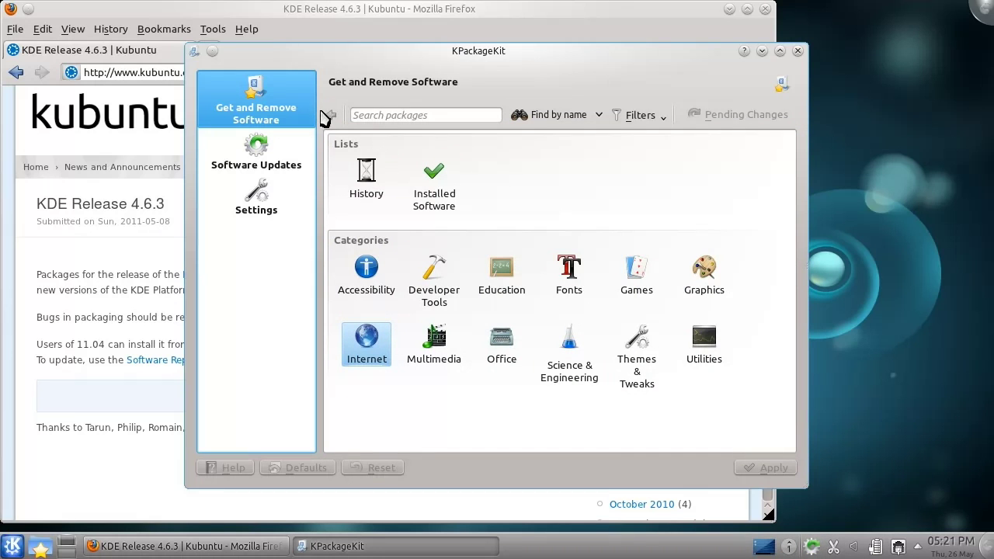
pyautogui.click(762, 50)
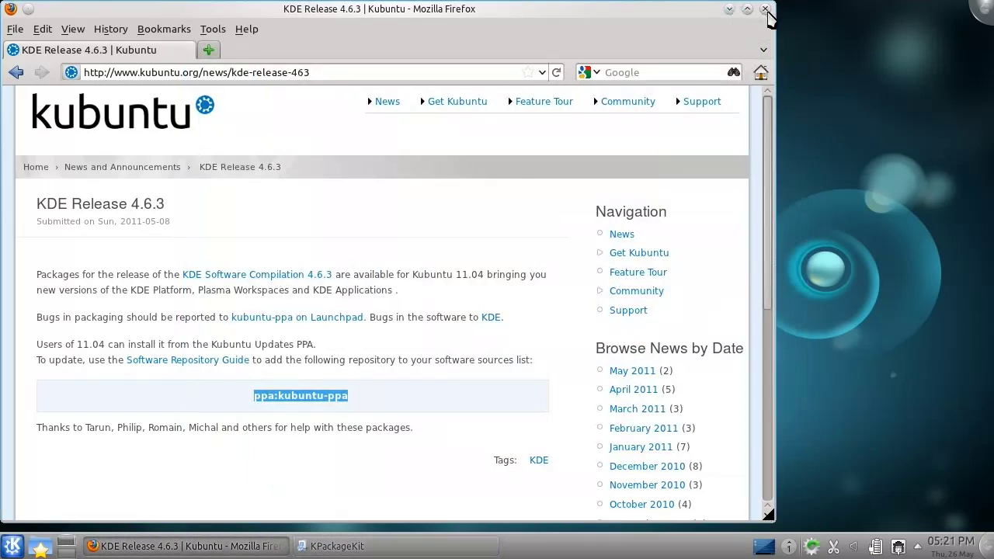
pyautogui.click(765, 9)
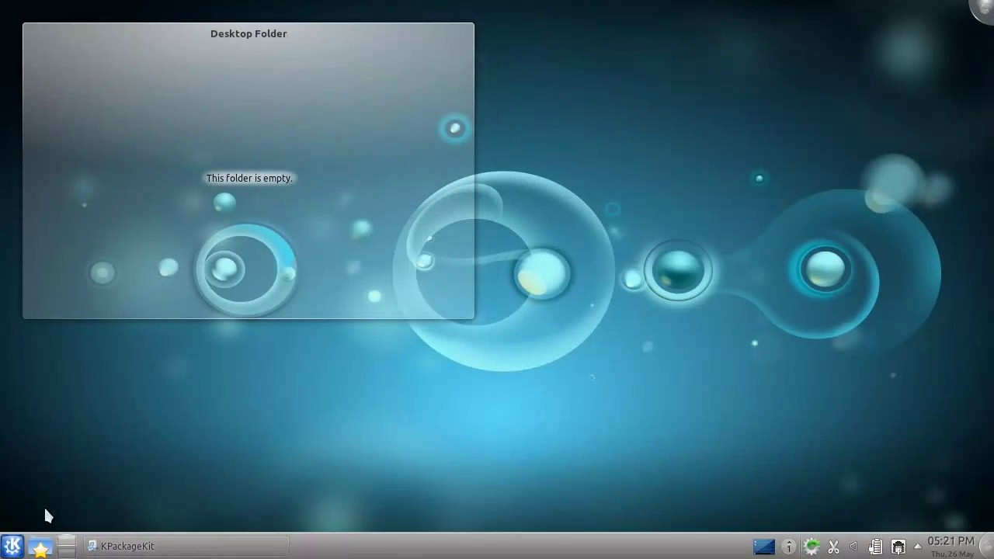
# Open the Downloads folder in Dolphin from the desktop folder widget.
pyautogui.click(40, 546)
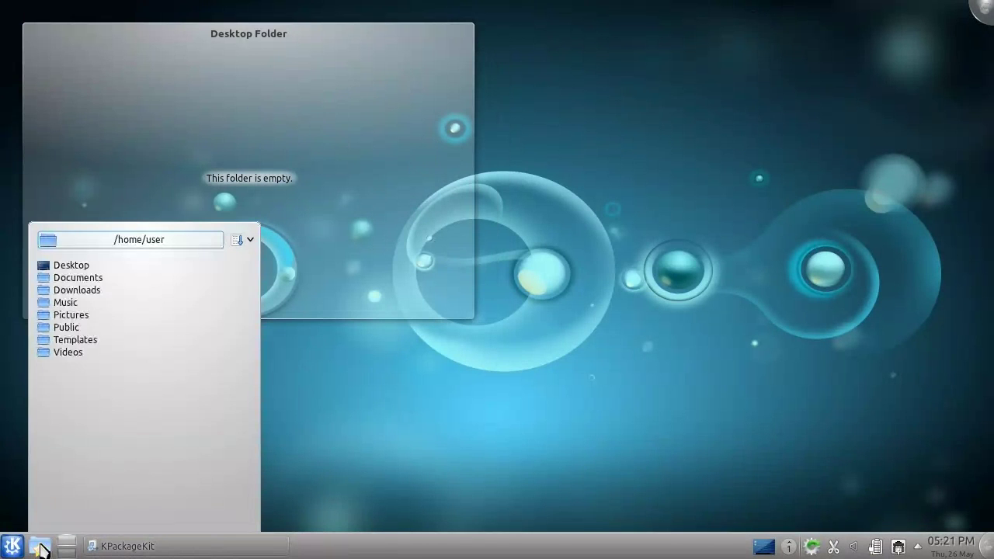
pyautogui.click(138, 290)
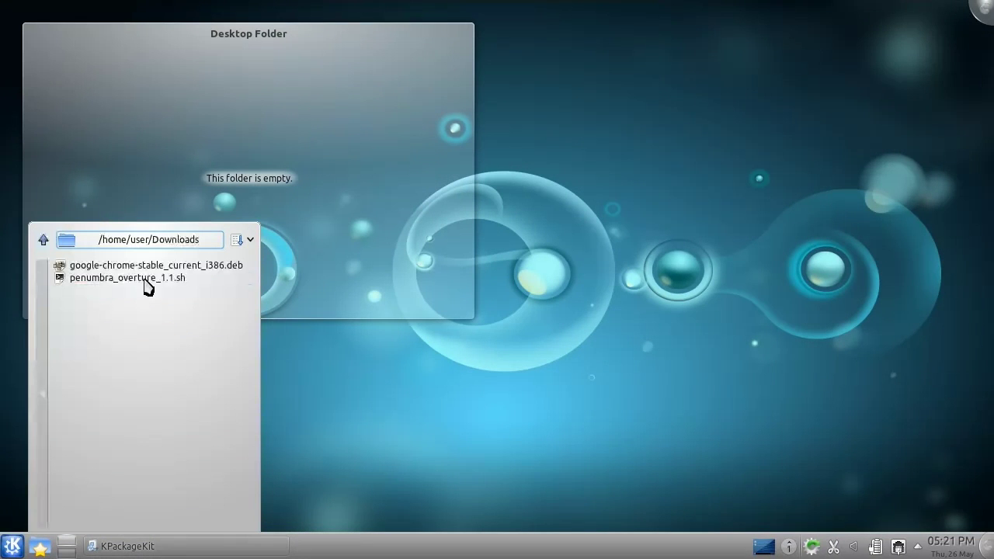
pyautogui.click(179, 246)
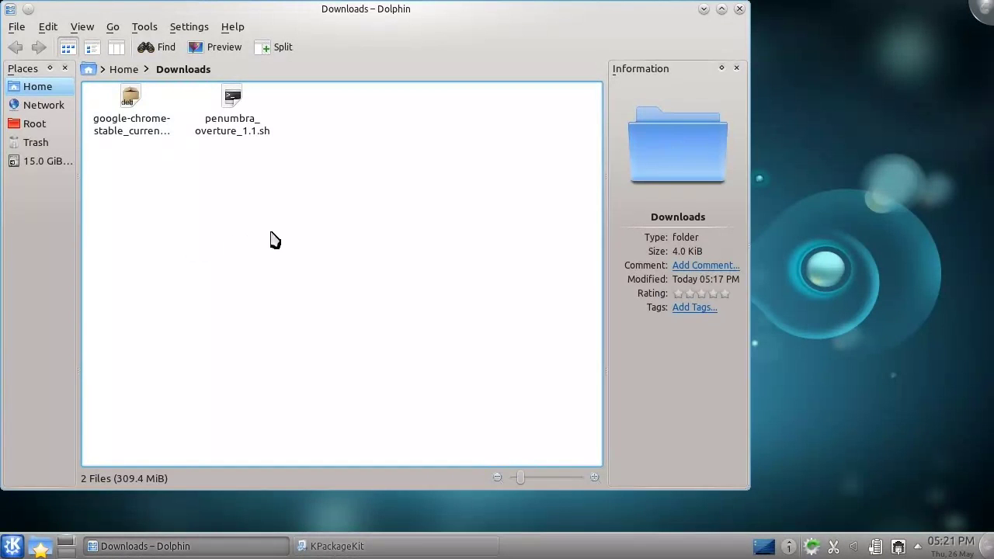
# Tick Is executable in the Permissions of penumbra_overture_1.1.sh and confirm with OK.
pyautogui.rightClick(233, 122)
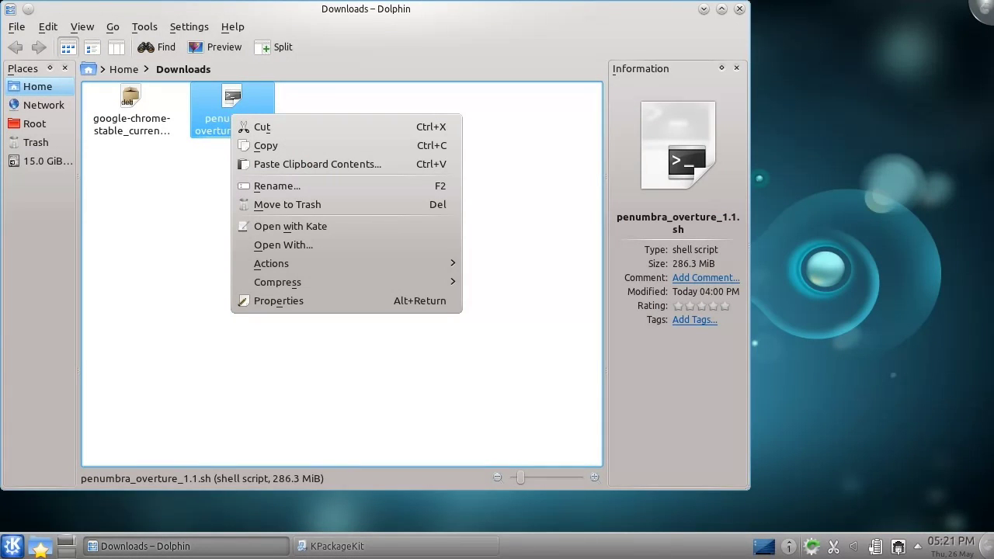
pyautogui.click(210, 167)
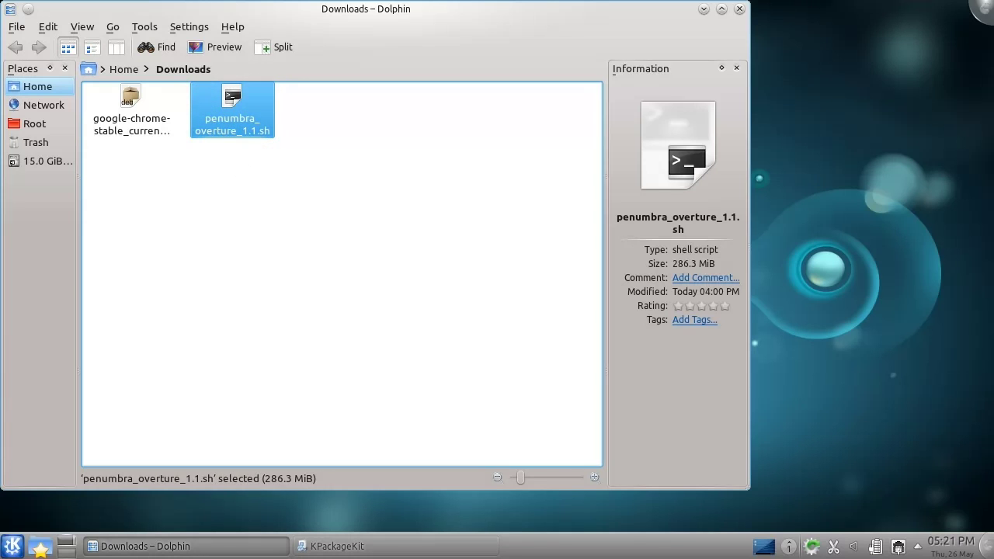
pyautogui.rightClick(233, 126)
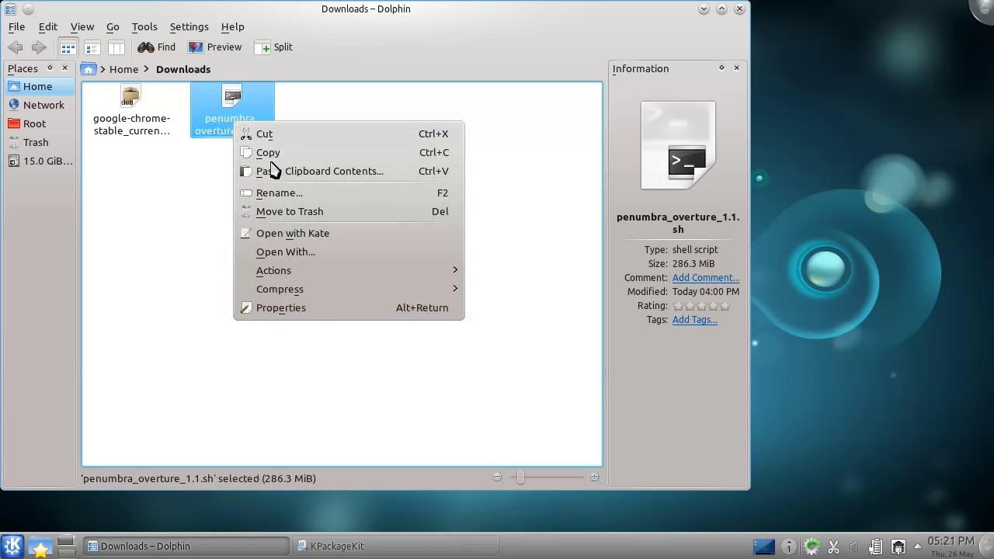
pyautogui.click(324, 310)
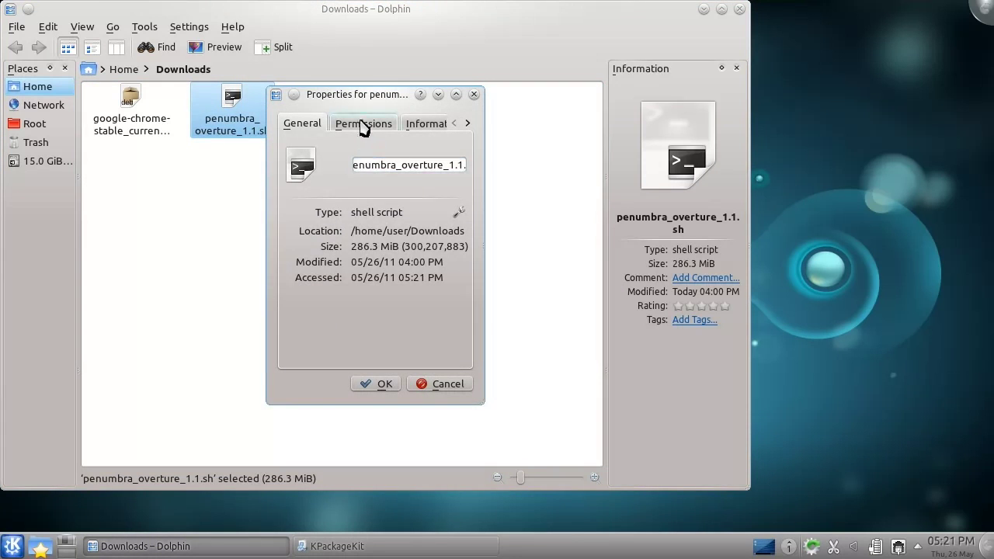
pyautogui.click(364, 125)
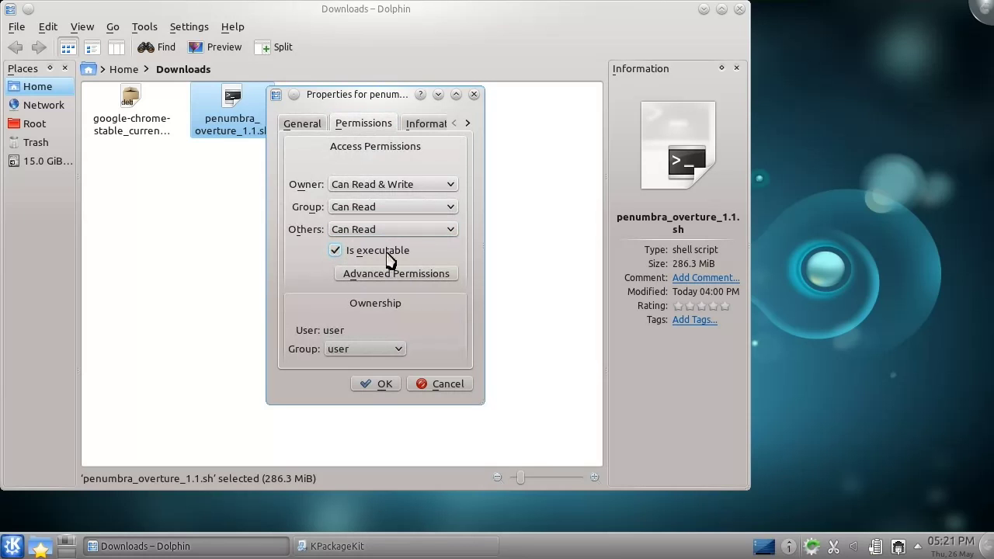
pyautogui.click(384, 384)
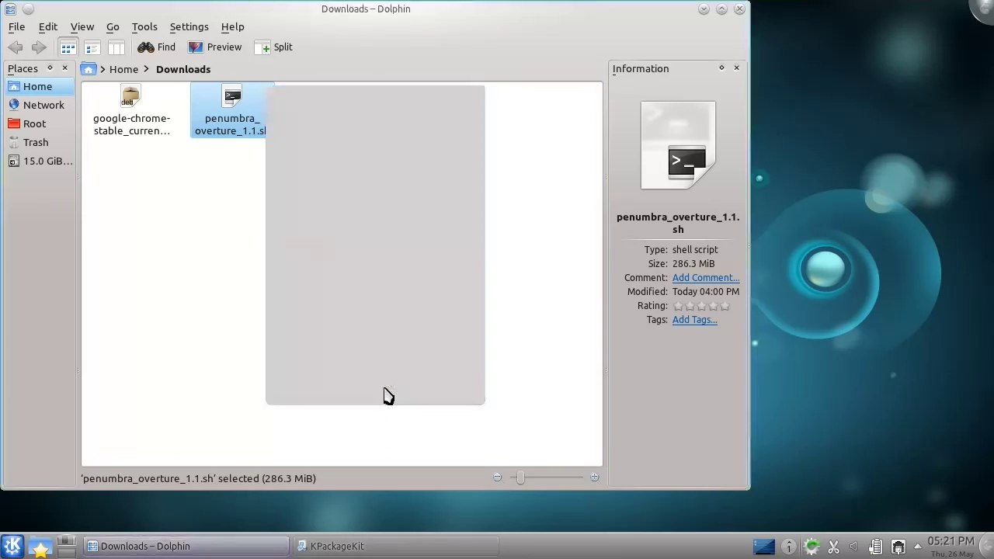
# Run kdesudo ./penumbra_overture_1.1.sh from a terminal in the Downloads folder.
pyautogui.press('F4')
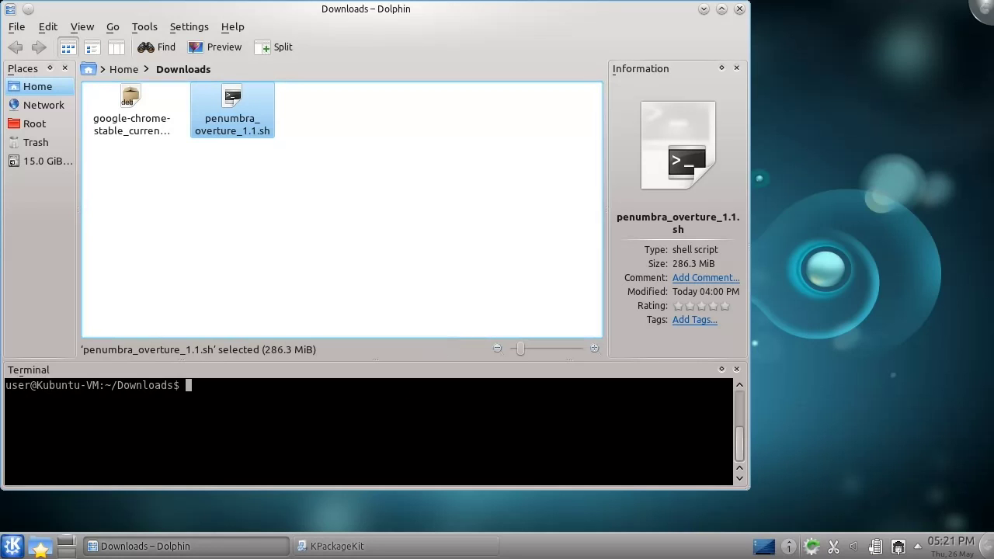
pyautogui.write('kdesudo')
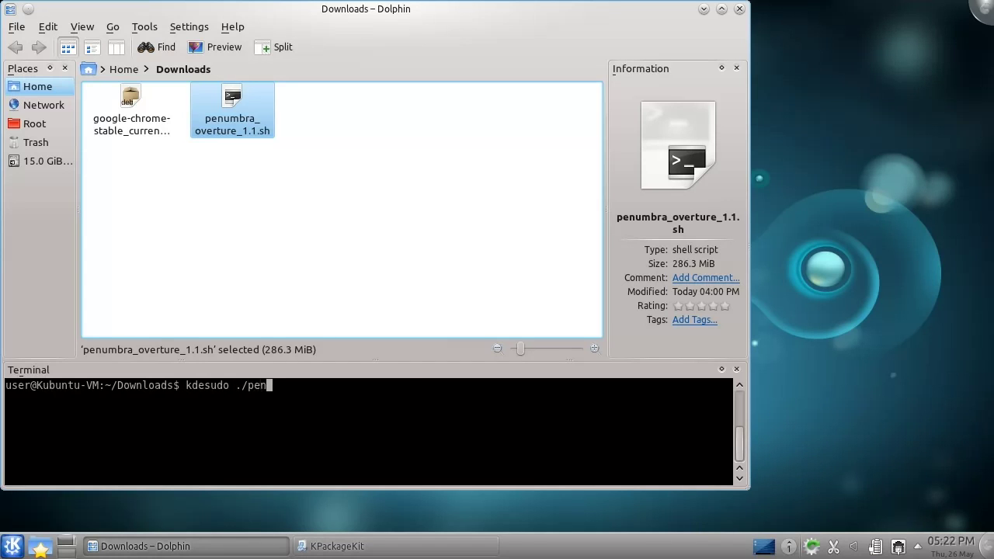
pyautogui.write('./pen')
pyautogui.press('Tab')
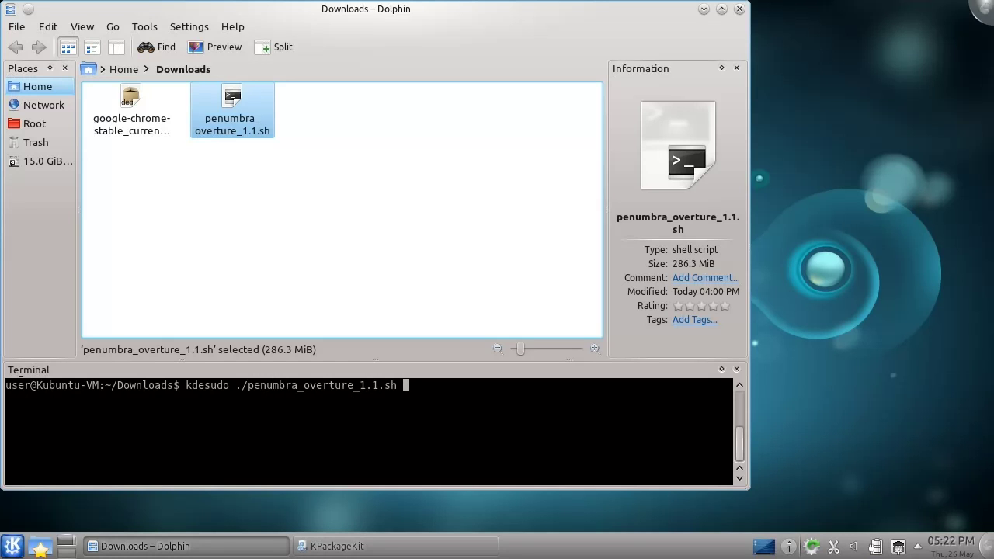
pyautogui.press('Return')
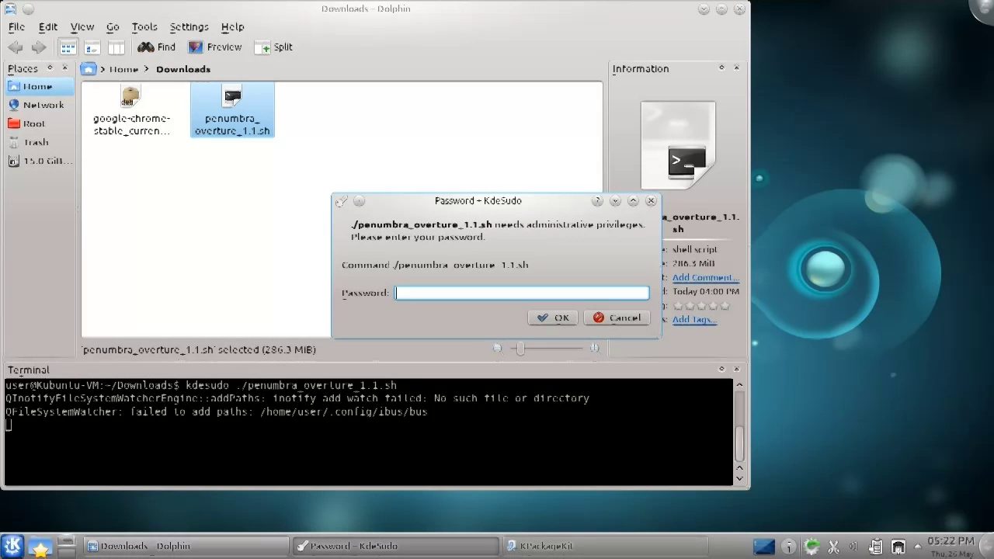
# Authenticate, accept the license, and install Penumbra: Overture to /usr/local/games.
pyautogui.write('password')
pyautogui.press('Return')
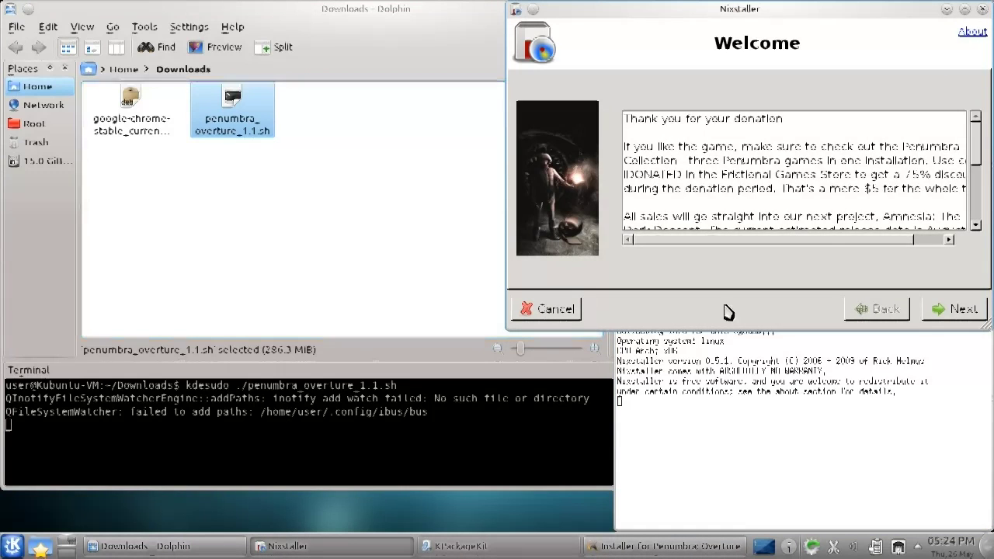
pyautogui.click(964, 308)
pyautogui.click(524, 257)
pyautogui.click(963, 309)
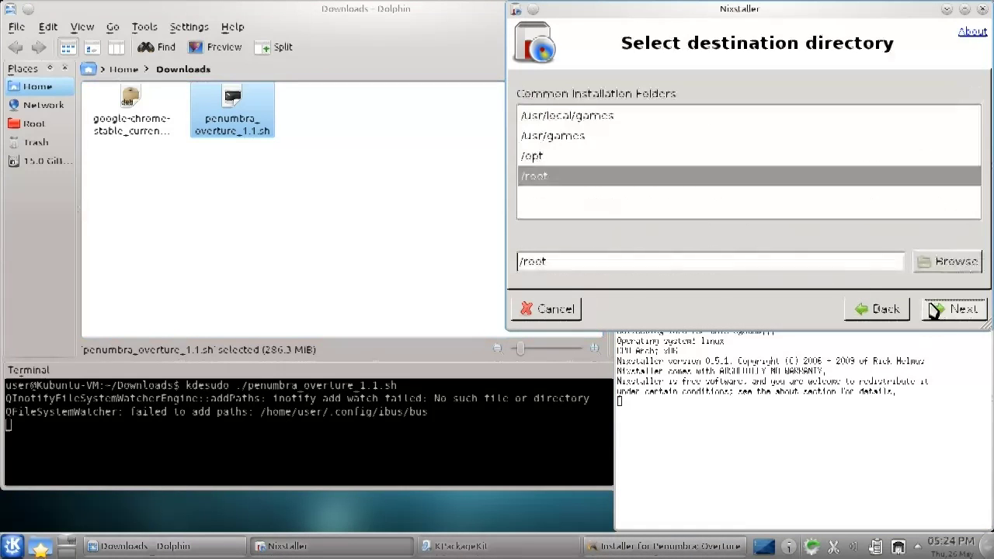
pyautogui.click(738, 116)
pyautogui.click(946, 303)
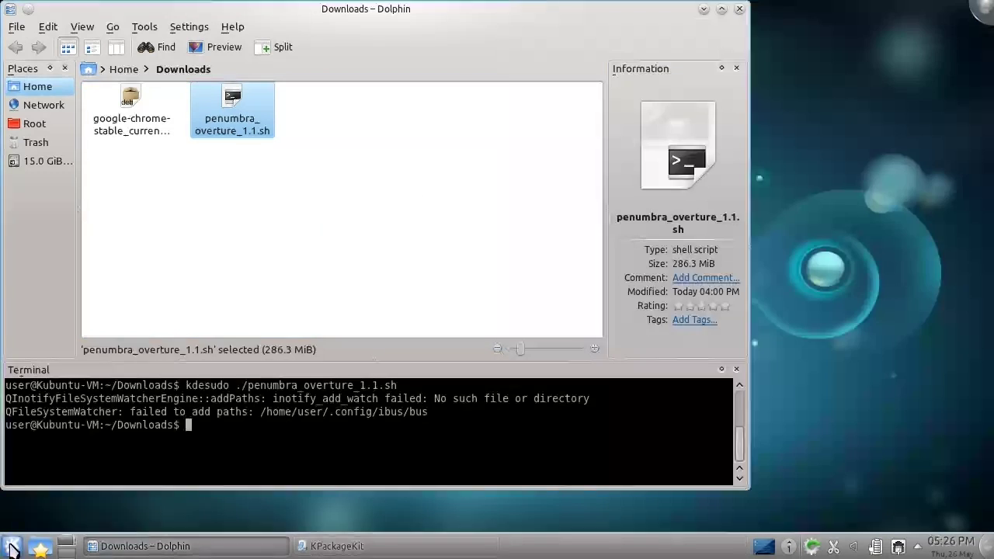
# Confirm Penumbra: Overture appears under Kickoff's Games, then close Dolphin's terminal panel with F4.
pyautogui.click(10, 547)
pyautogui.click(90, 503)
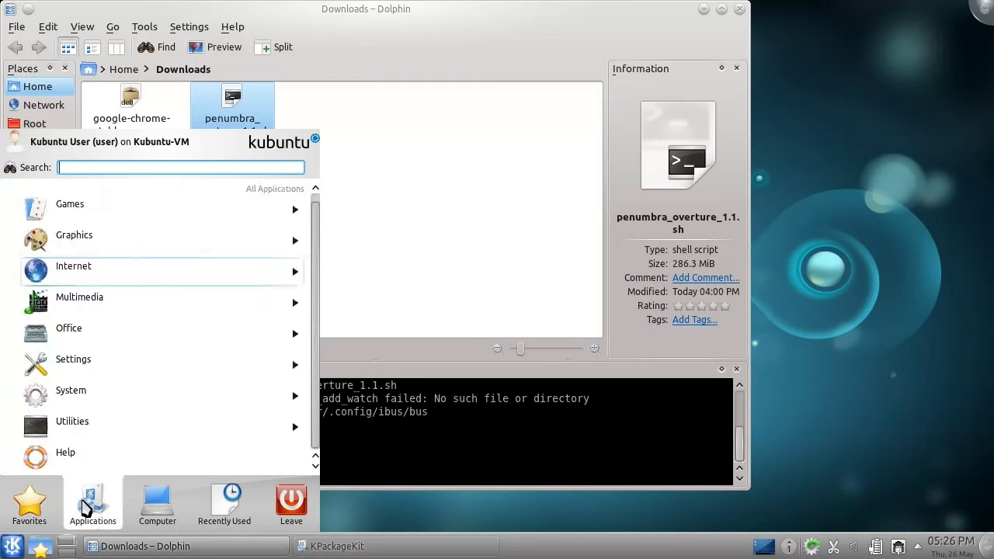
pyautogui.click(260, 216)
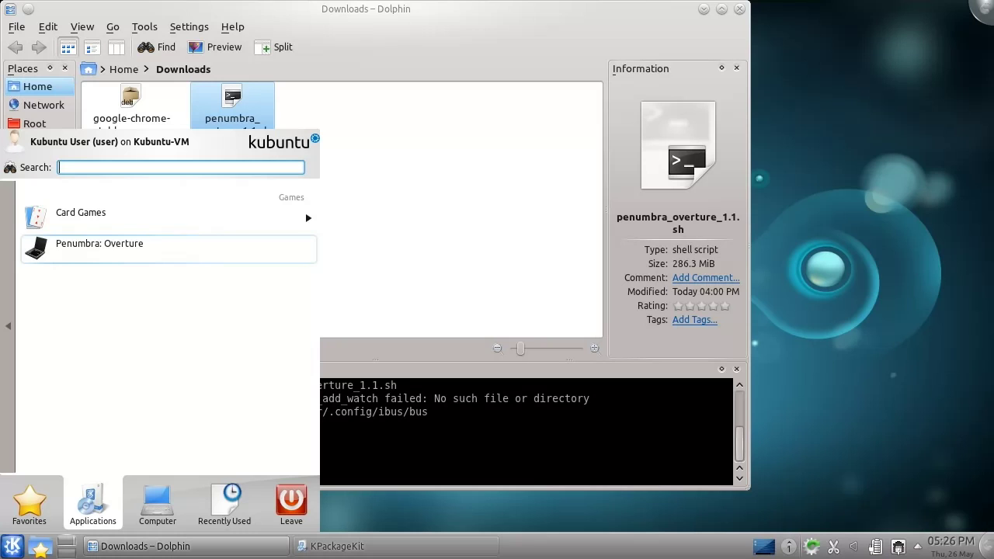
pyautogui.click(795, 301)
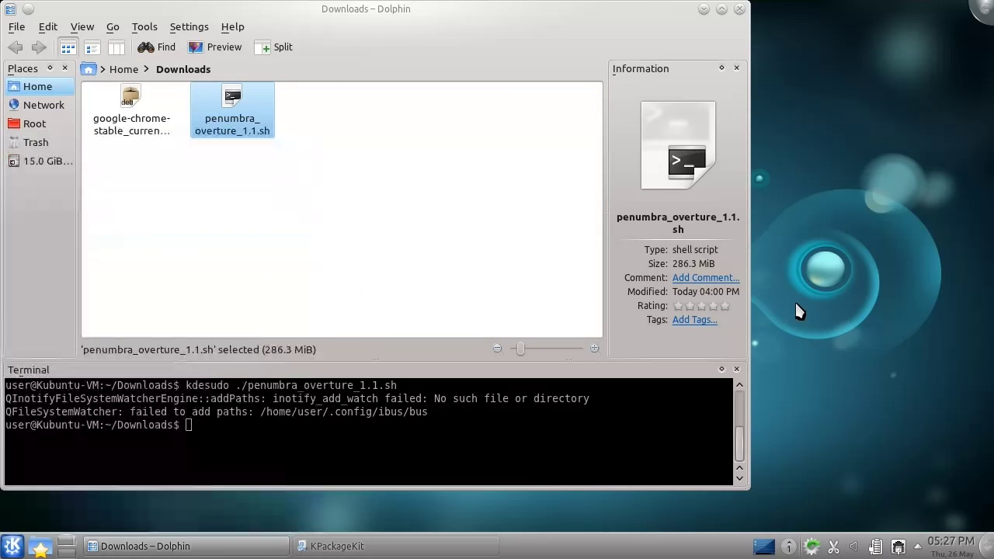
pyautogui.click(549, 409)
pyautogui.press('F4')
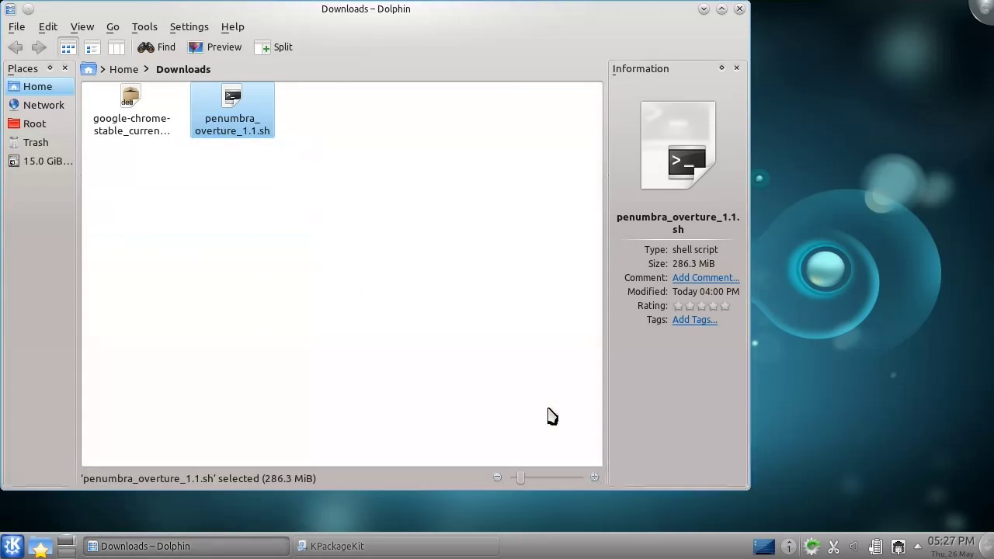